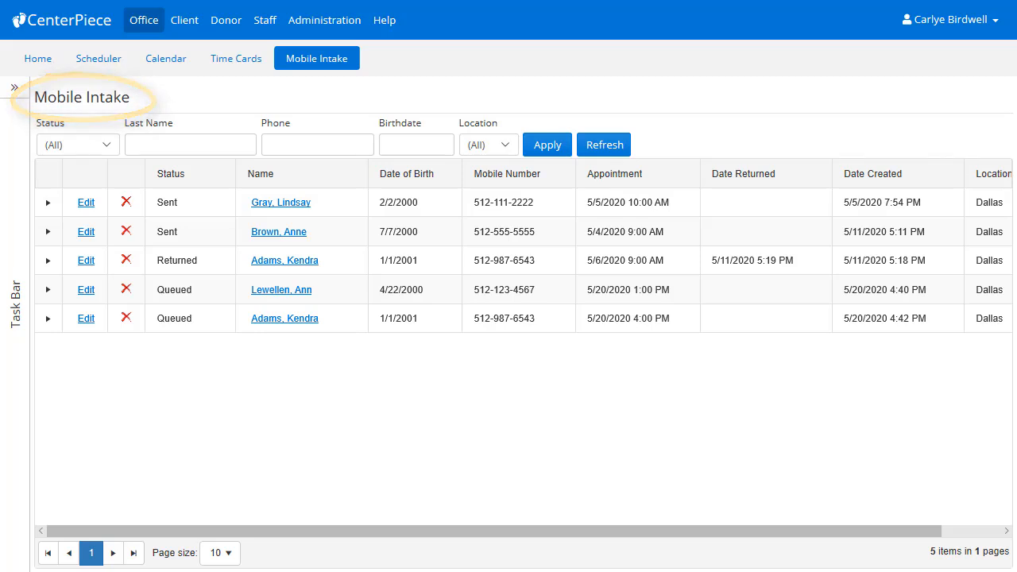
# Step: Look at the blank form request template among the Mobile Intake SMS templates and leave without saving it
pyautogui.click(9, 96)
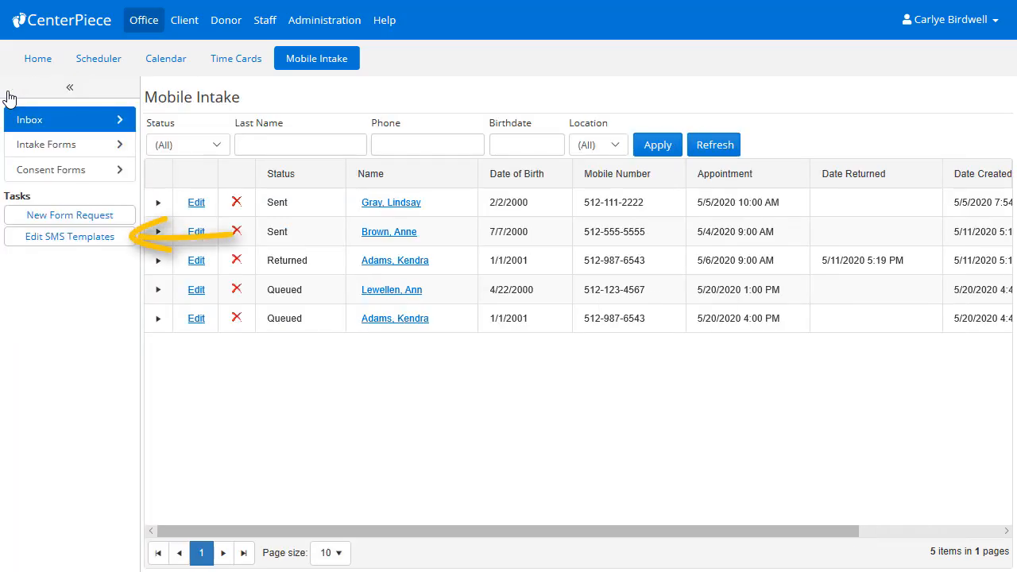
pyautogui.click(63, 242)
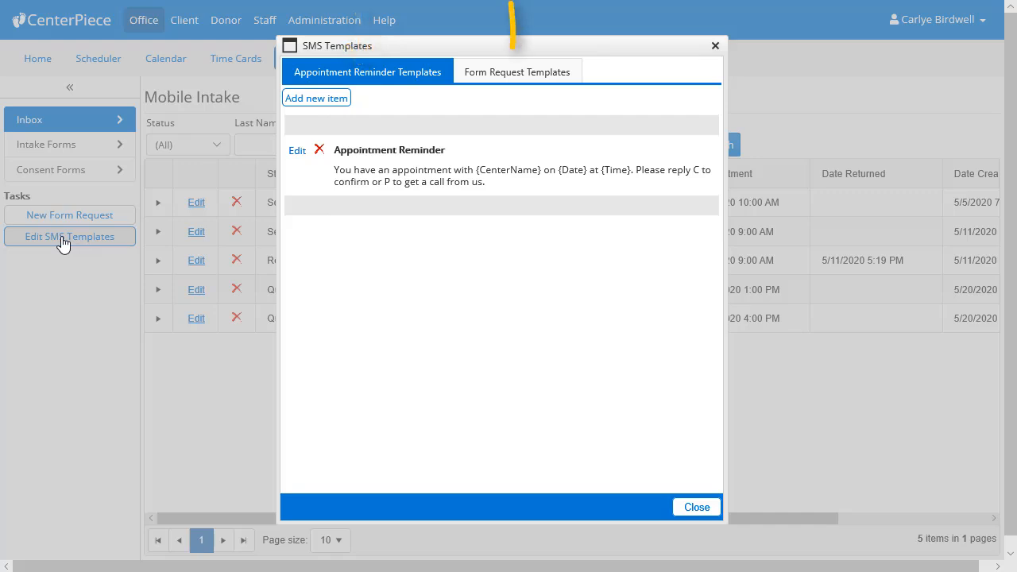
pyautogui.click(496, 83)
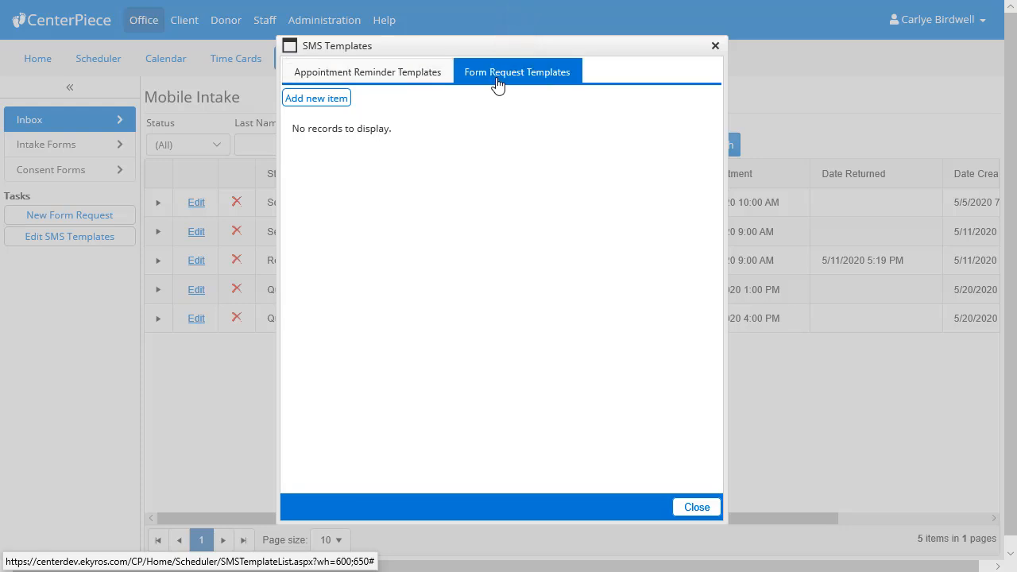
pyautogui.click(316, 98)
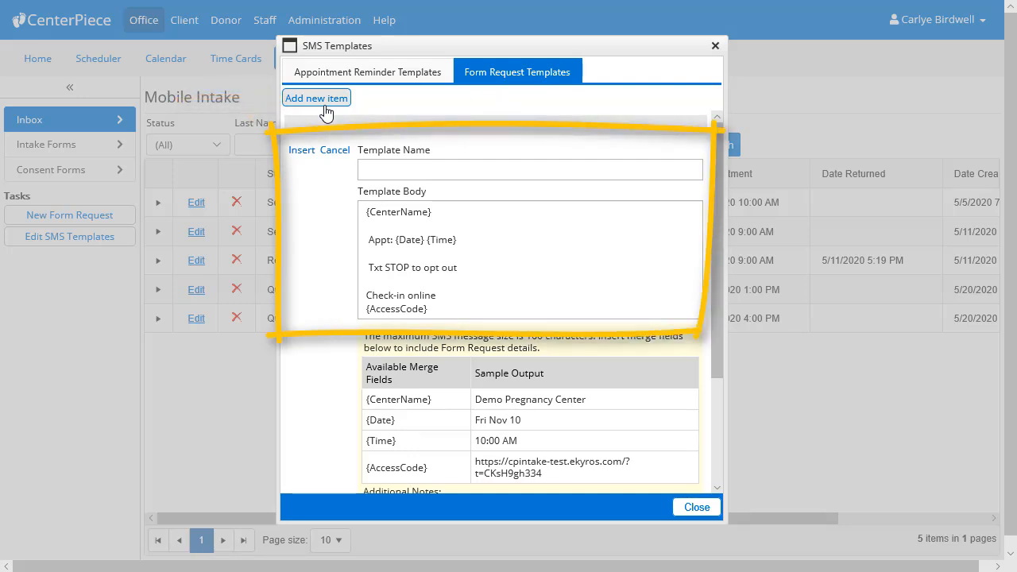
pyautogui.click(689, 509)
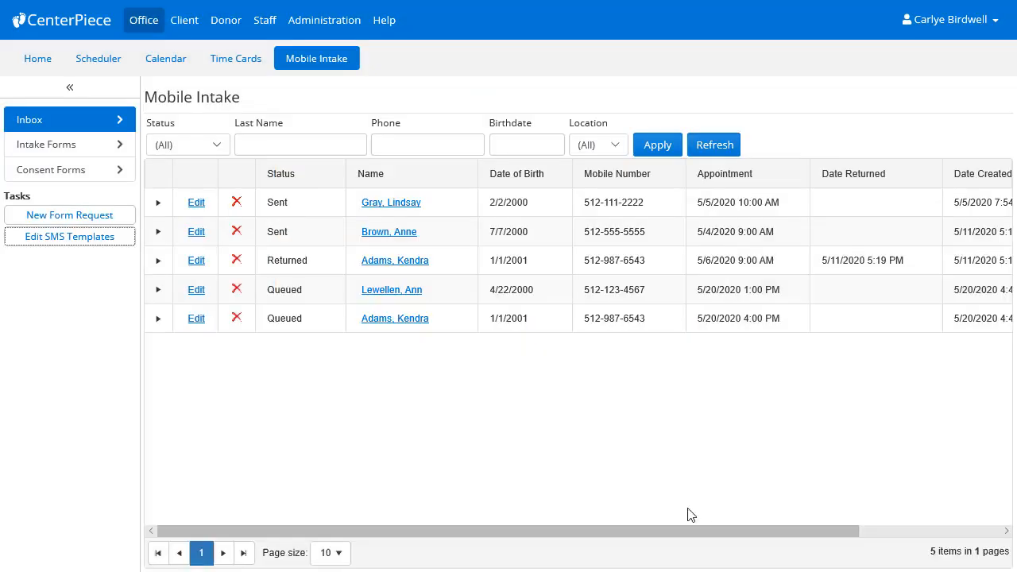
# Step: Open the queued mobile form request of the 1:00 PM Pregnancy Test appointment in the Scheduler and show its form sending options
pyautogui.click(101, 63)
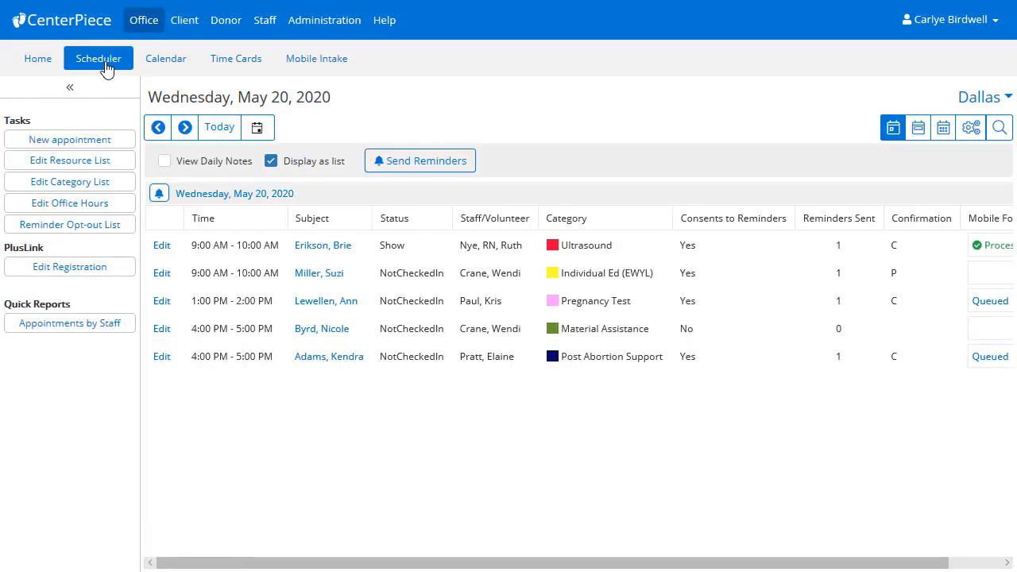
pyautogui.click(101, 86)
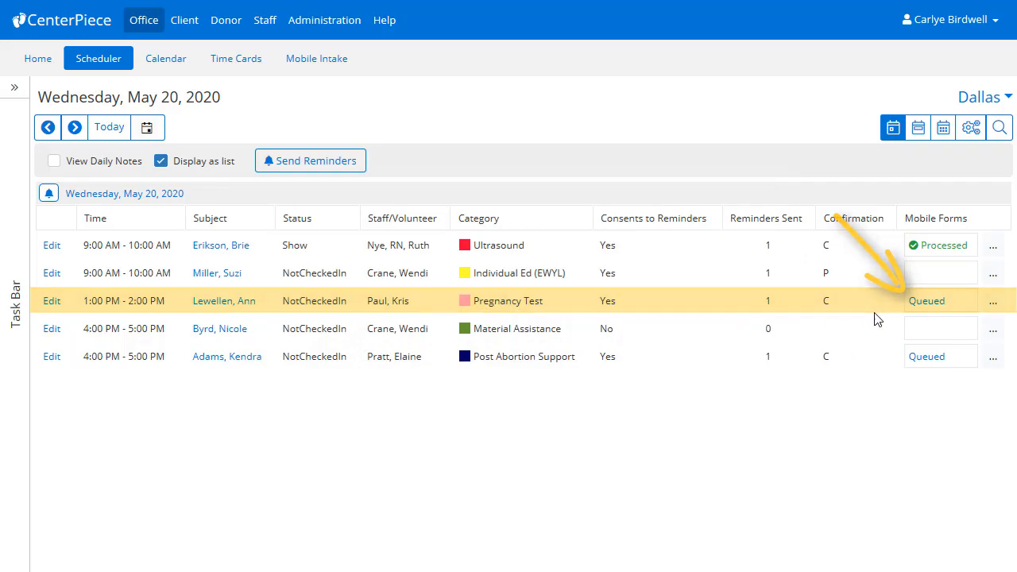
pyautogui.click(915, 306)
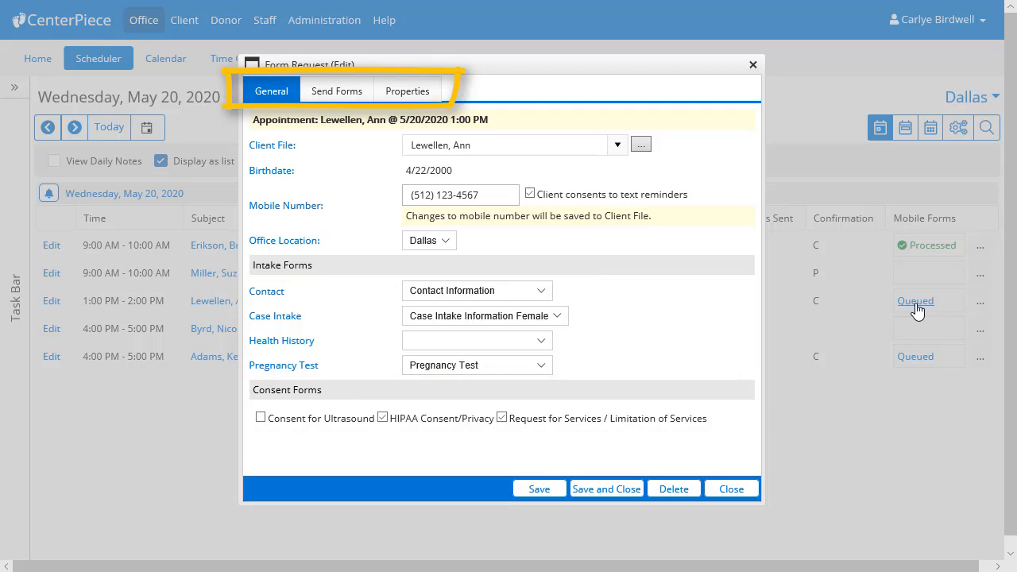
pyautogui.click(347, 97)
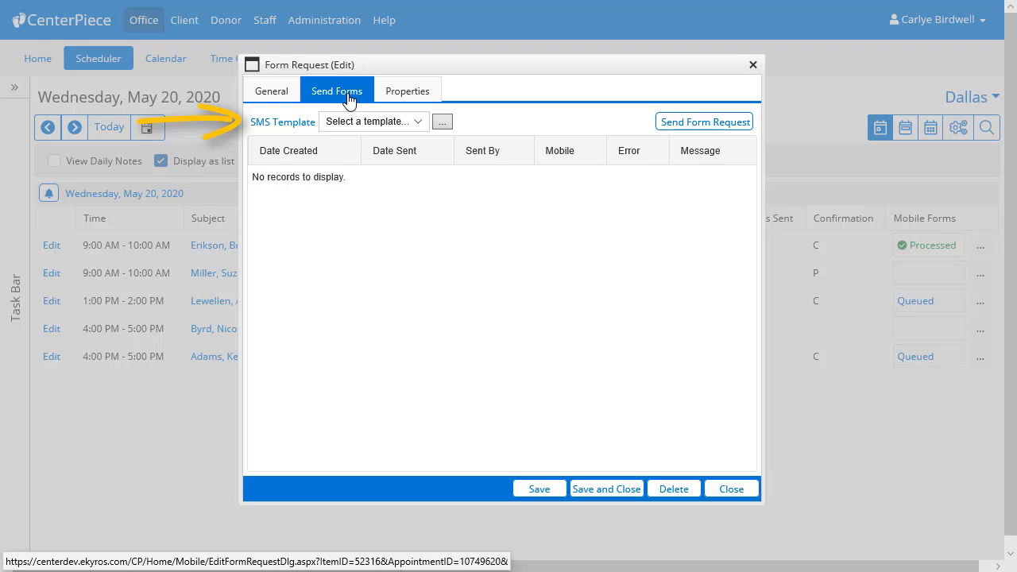
# Step: Create a new form request SMS template from this form request and name it Default Form Request
pyautogui.click(419, 127)
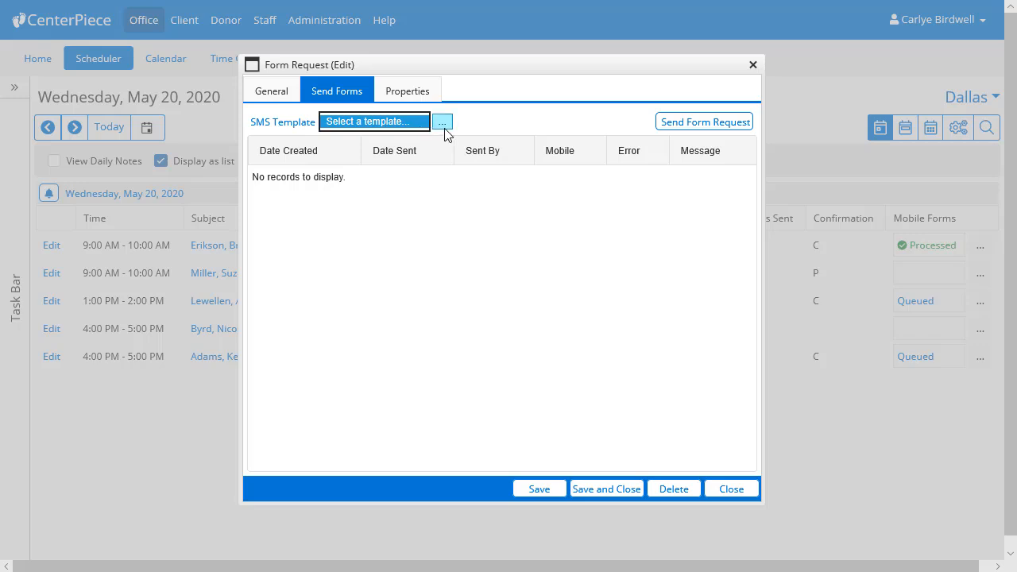
pyautogui.click(444, 124)
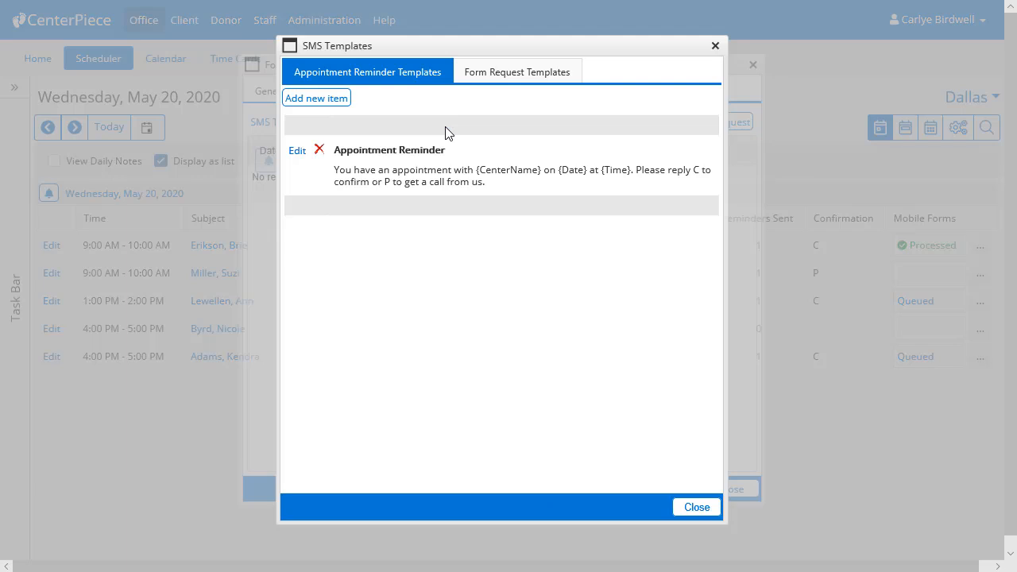
pyautogui.click(513, 73)
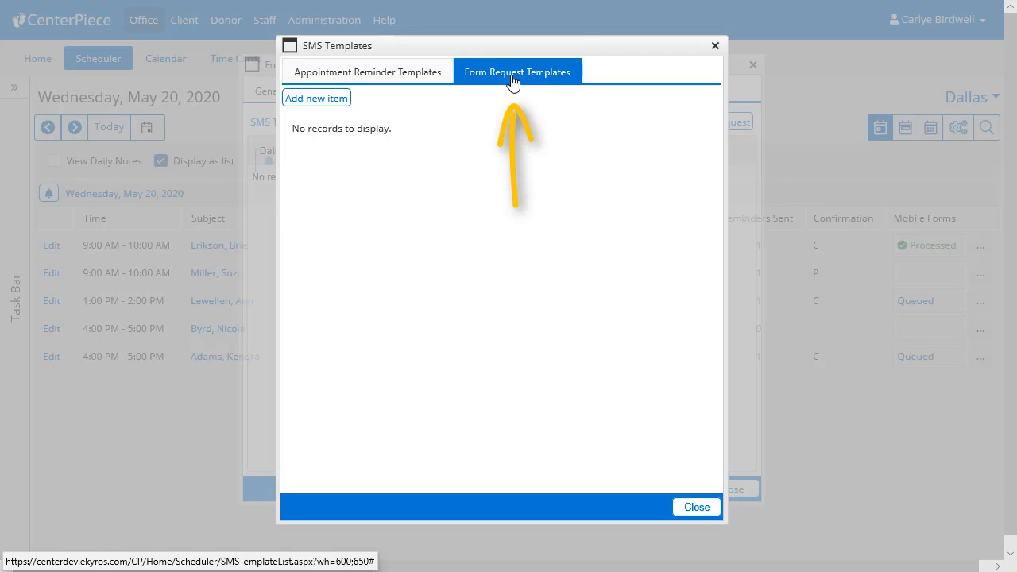
pyautogui.click(340, 102)
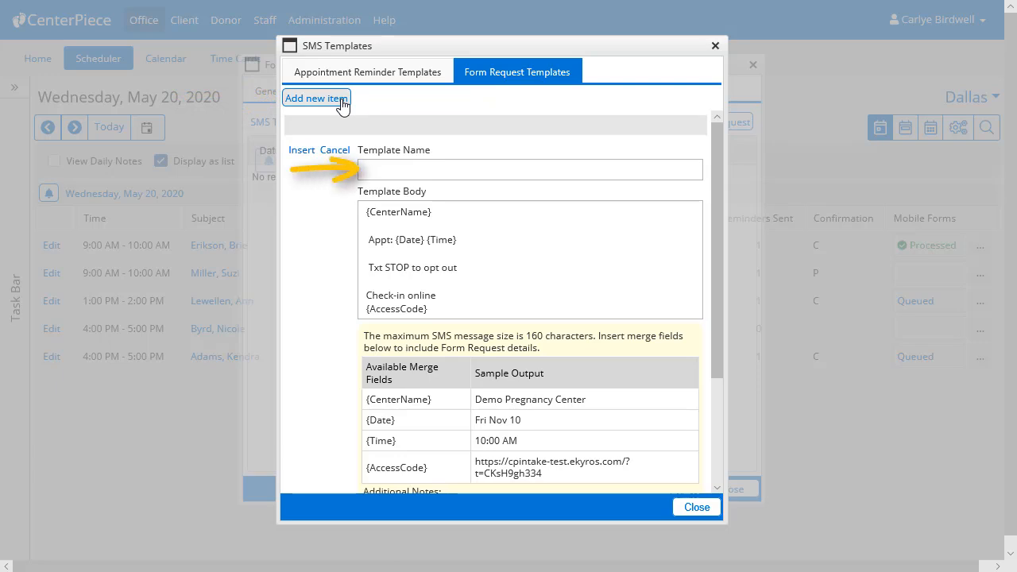
pyautogui.click(374, 168)
pyautogui.write('Default Form Request')
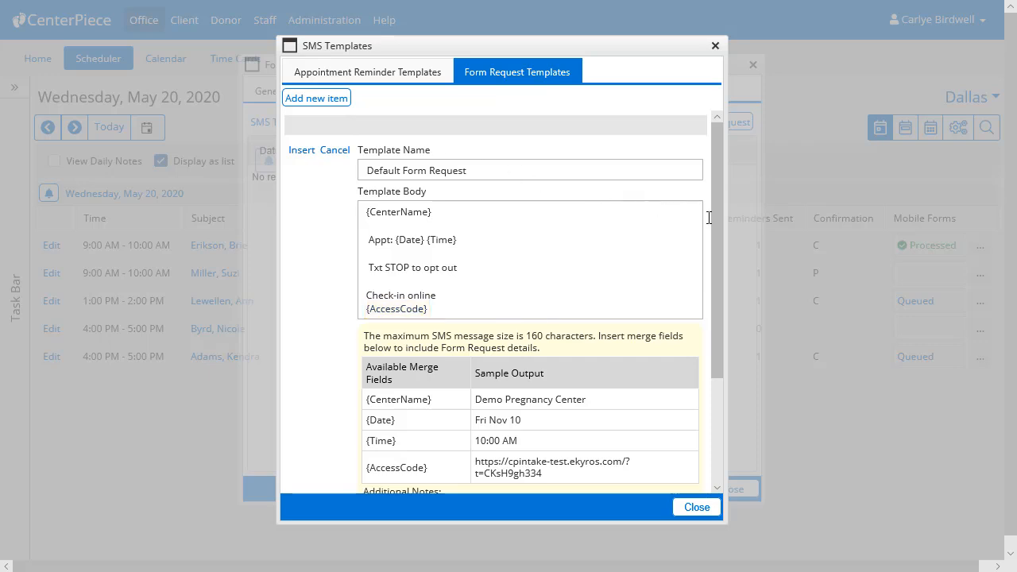
# Step: Review the available merge fields and notes, and insert "You have an appt with" before {CenterName} in the template body
pyautogui.moveTo(718, 217); pyautogui.dragTo(722, 340)
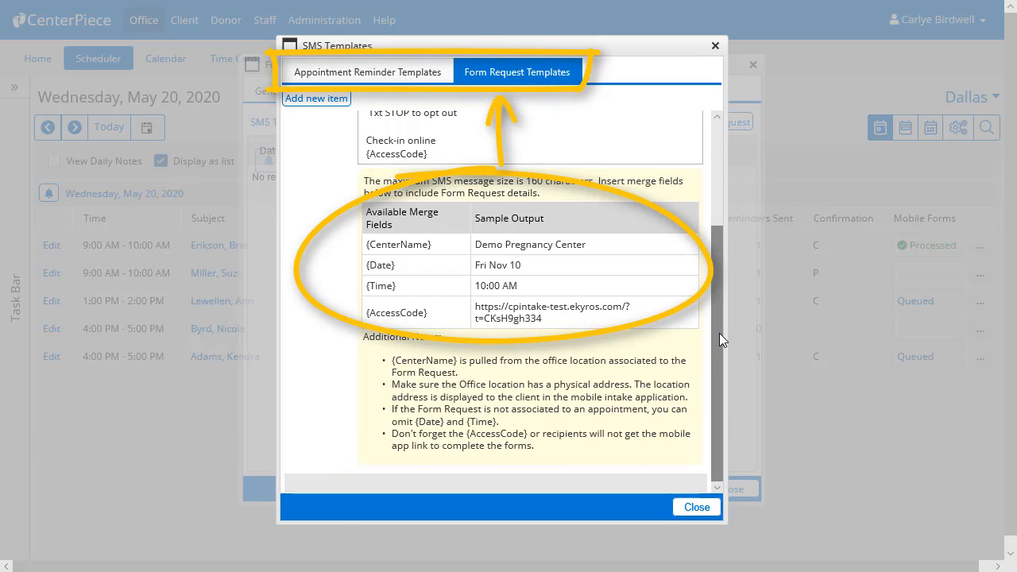
pyautogui.moveTo(719, 333); pyautogui.dragTo(728, 206)
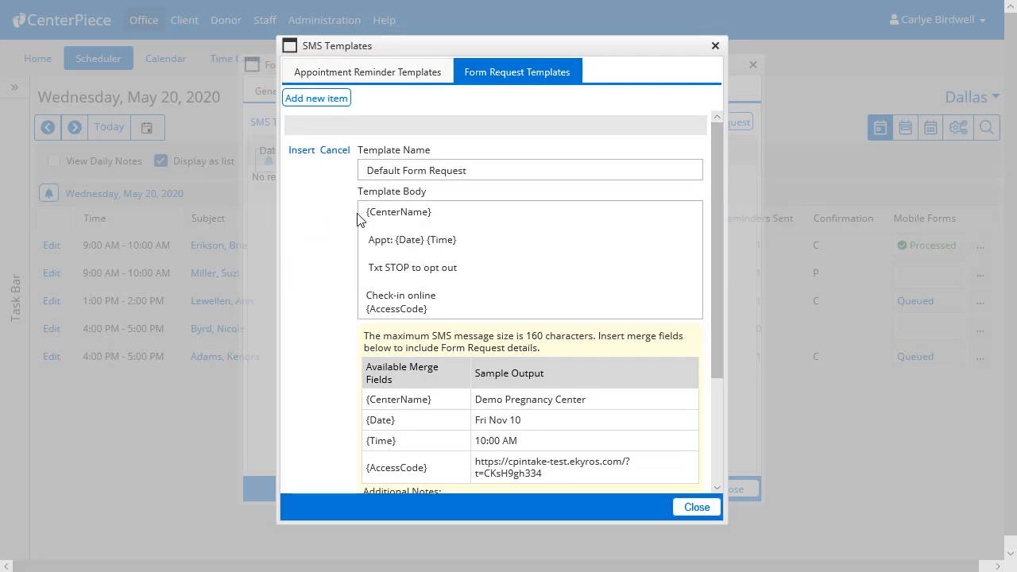
pyautogui.write('You have an appt with')
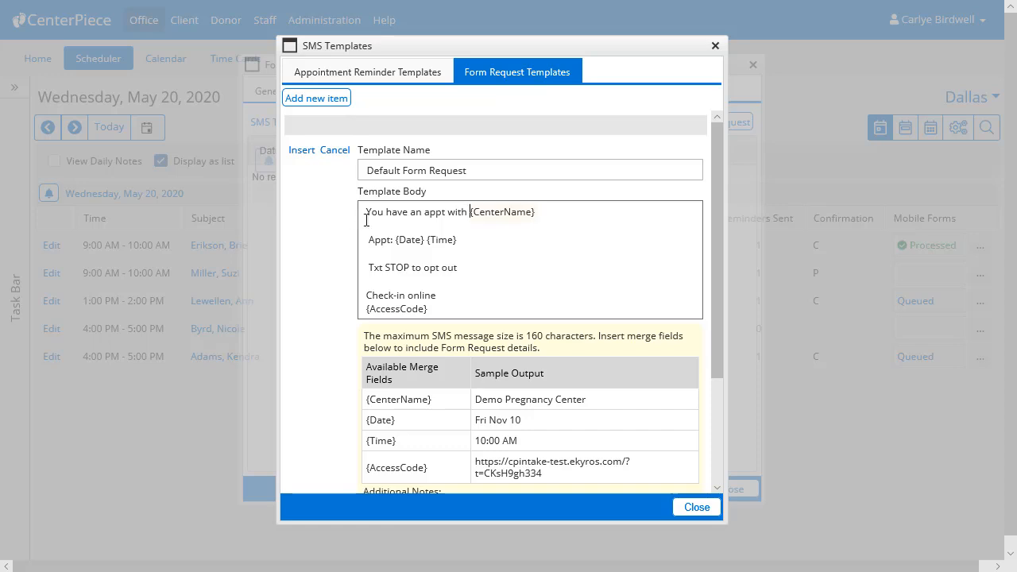
# Step: Remove the "Appt:" label and bring {Date} {Time} up to the first line, joined to {CenterName} by "on"
pyautogui.click(394, 240)
pyautogui.hotkey('shift', 'Left')
pyautogui.hotkey('shift', 'Left')
pyautogui.hotkey('shift', 'Left')
pyautogui.hotkey('shift', 'Left')
pyautogui.hotkey('shift', 'Left')
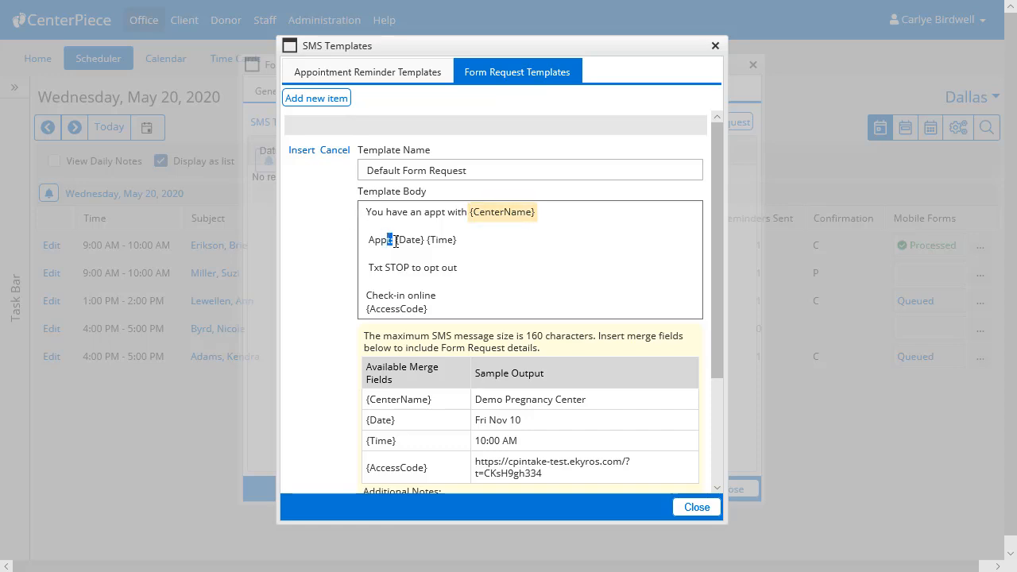
pyautogui.press('BackSpace')
pyautogui.press('BackSpace')
pyautogui.press('BackSpace')
pyautogui.press('BackSpace')
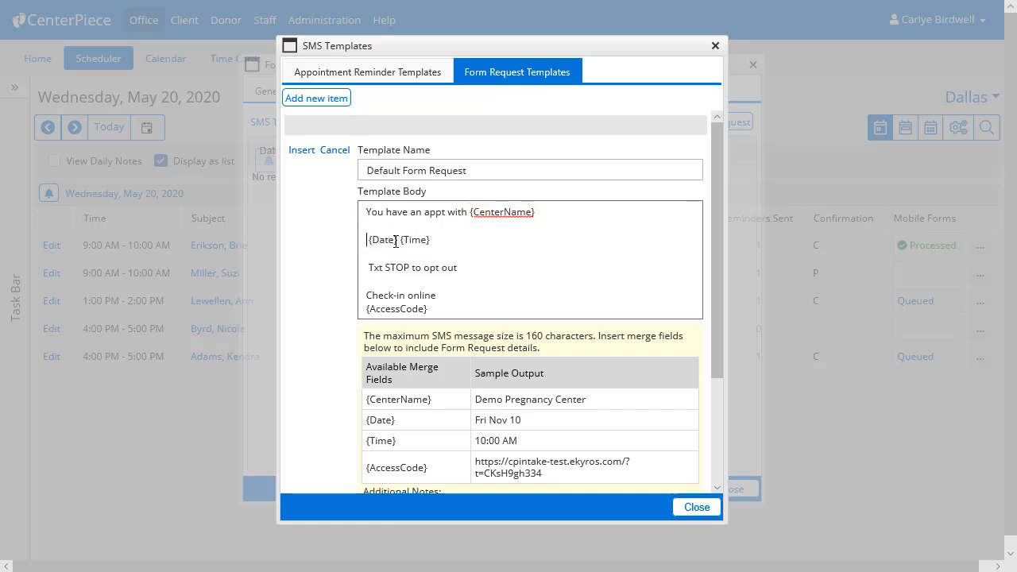
pyautogui.write('on {Date} {Time')
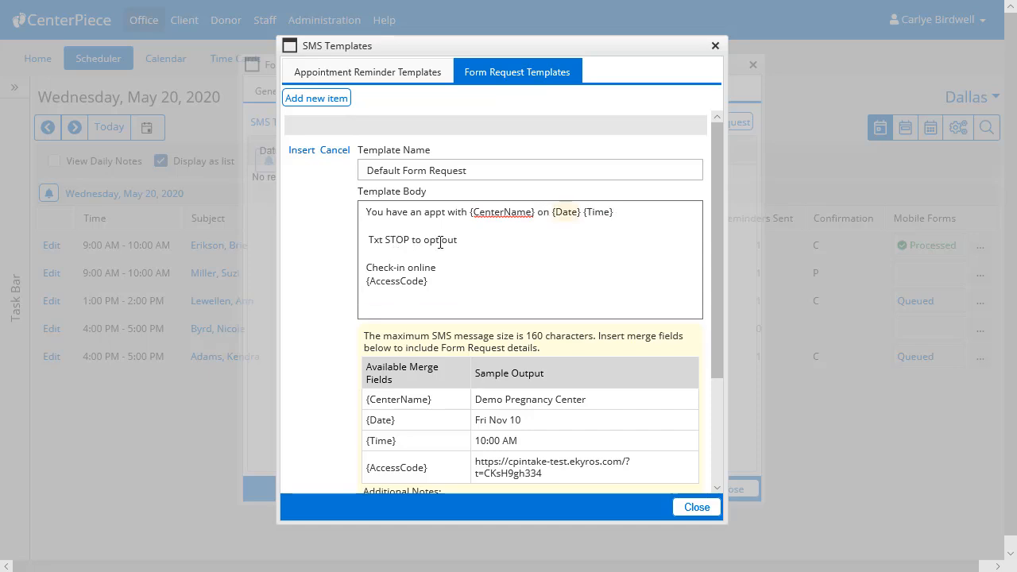
# Step: Insert "at" between {Date} and {Time} and end the first sentence with a period
pyautogui.click(566, 212)
pyautogui.write('at')
pyautogui.press('Right')
pyautogui.click(631, 212)
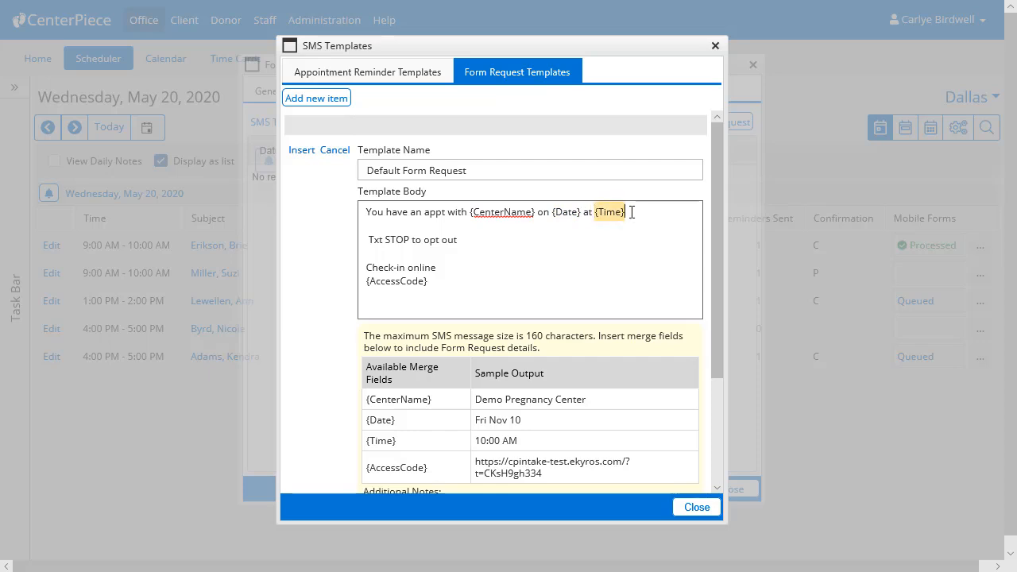
pyautogui.write('.')
# Step: Close up the blank lines so the second line reads "Txt STOP to opt out. Check-in online:" above {AccessCode}
pyautogui.click(368, 242)
pyautogui.press('BackSpace')
pyautogui.press('BackSpace')
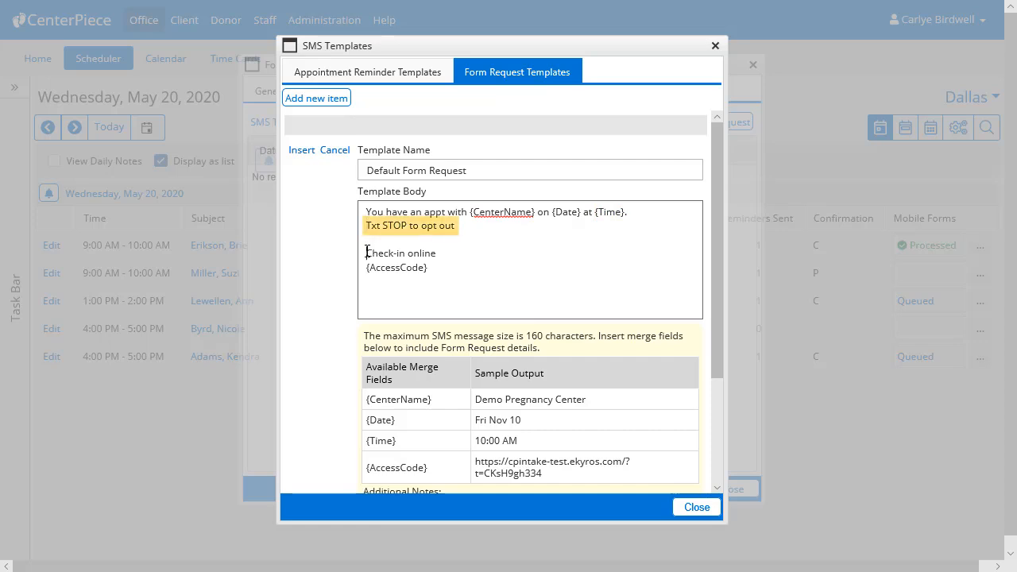
pyautogui.click(367, 252)
pyautogui.press('BackSpace')
pyautogui.press('BackSpace')
pyautogui.write('.')
pyautogui.click(536, 226)
pyautogui.write(':')
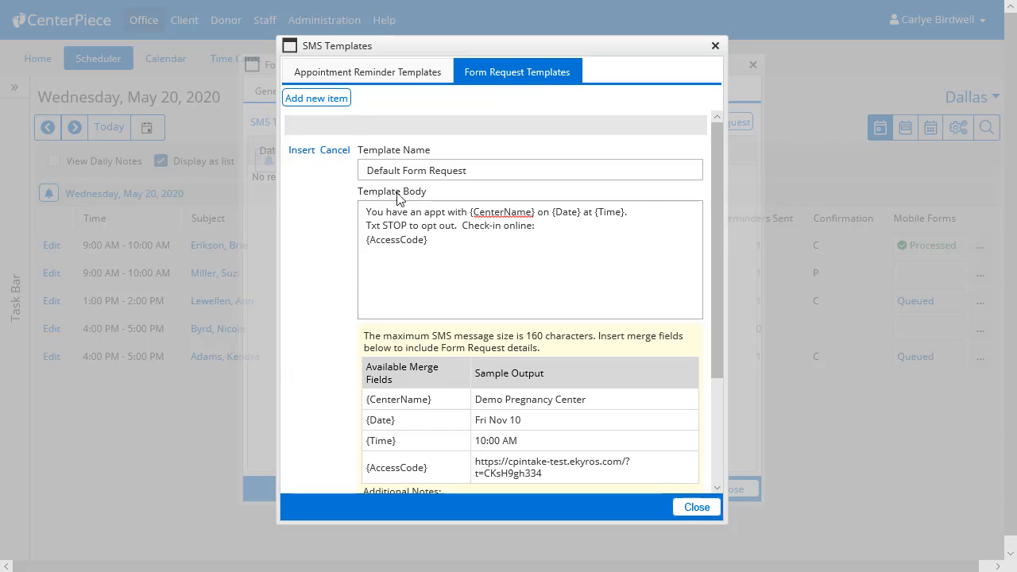
# Step: Save the Default Form Request template and check that the form request offers it as an SMS template
pyautogui.click(306, 153)
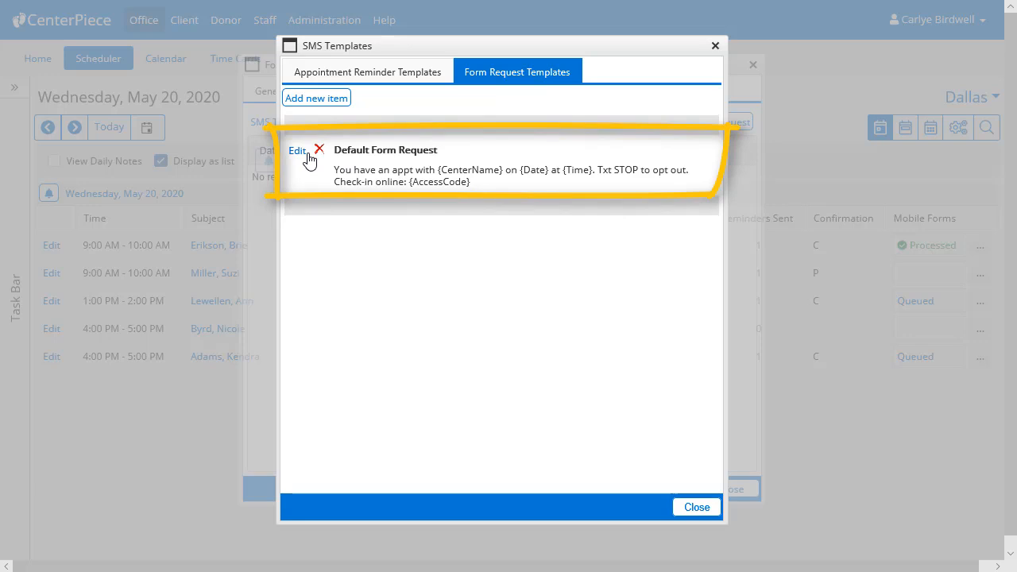
pyautogui.click(699, 509)
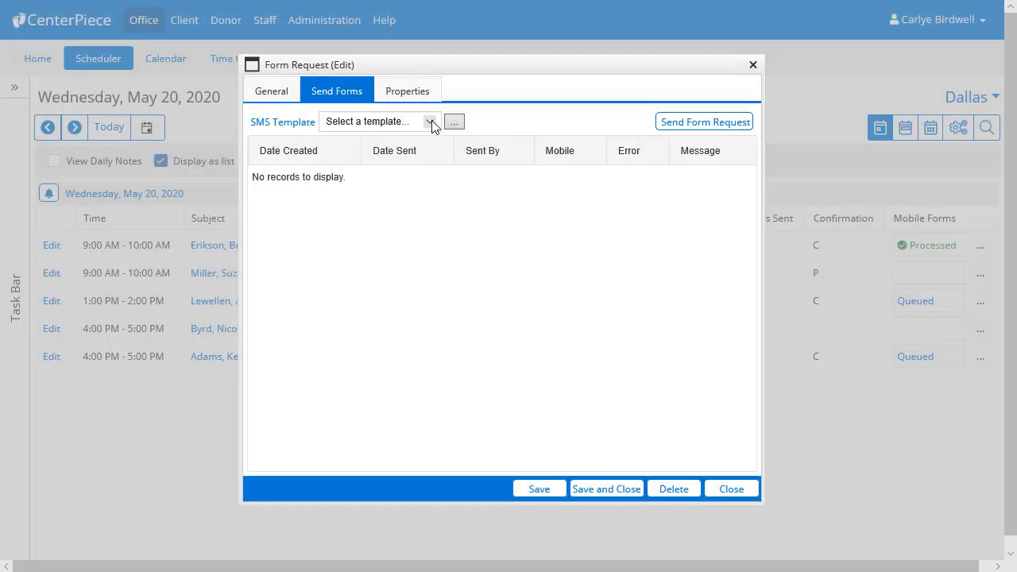
pyautogui.click(433, 123)
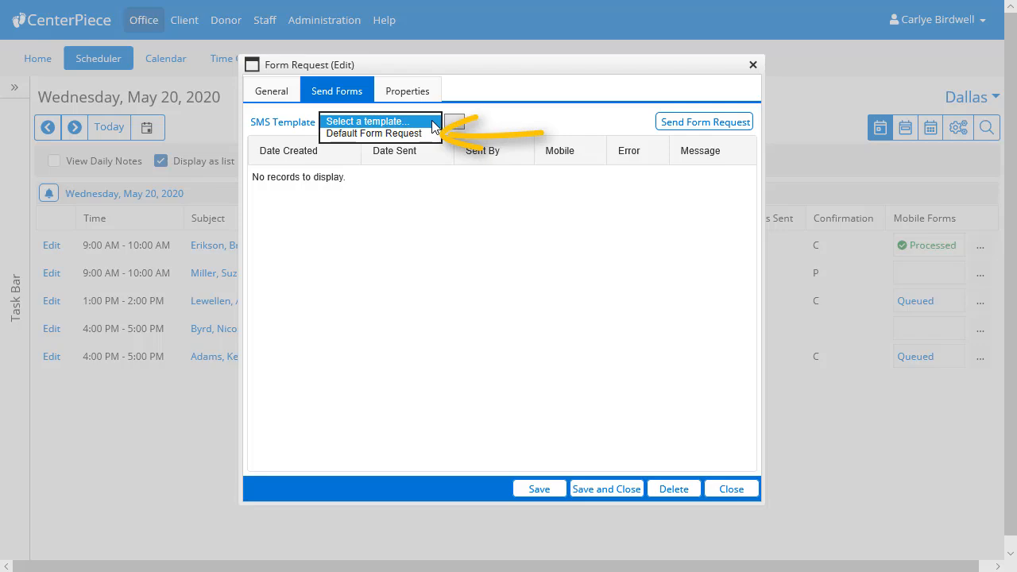
pyautogui.click(433, 233)
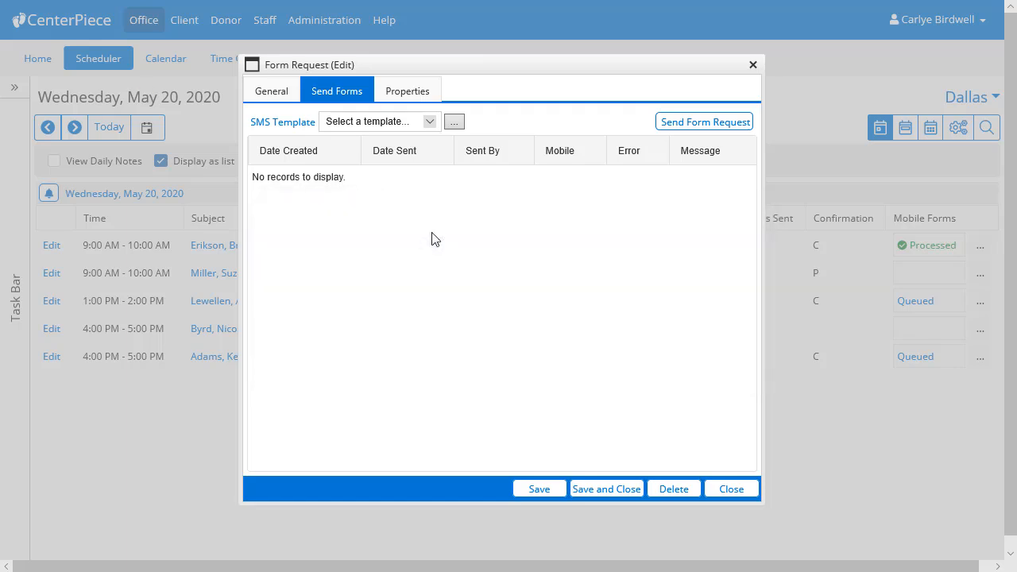
# Step: Replace the client's mobile number in the form request's general details and save the request
pyautogui.click(278, 97)
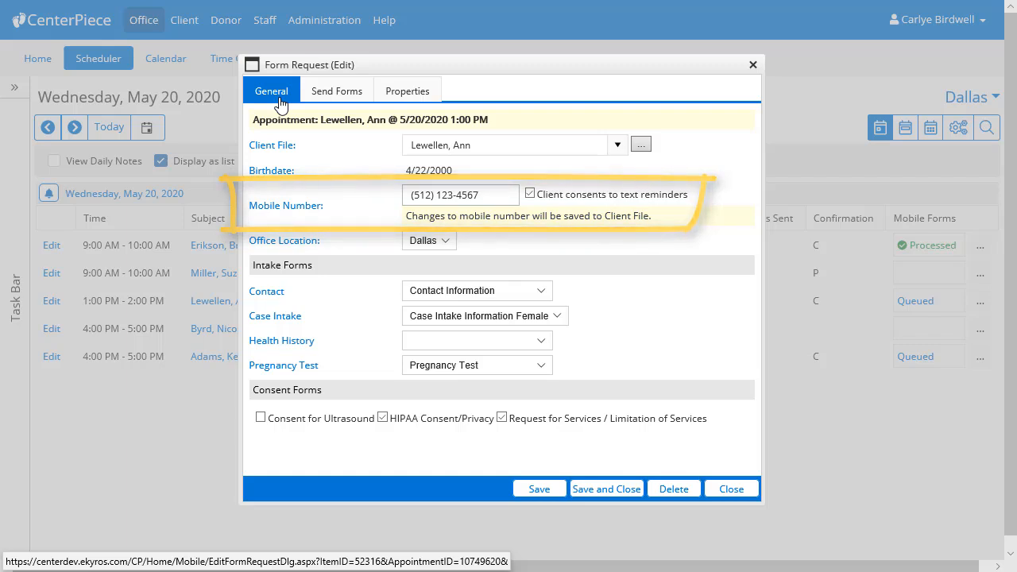
pyautogui.click(482, 195)
pyautogui.write('[blurred digits]')
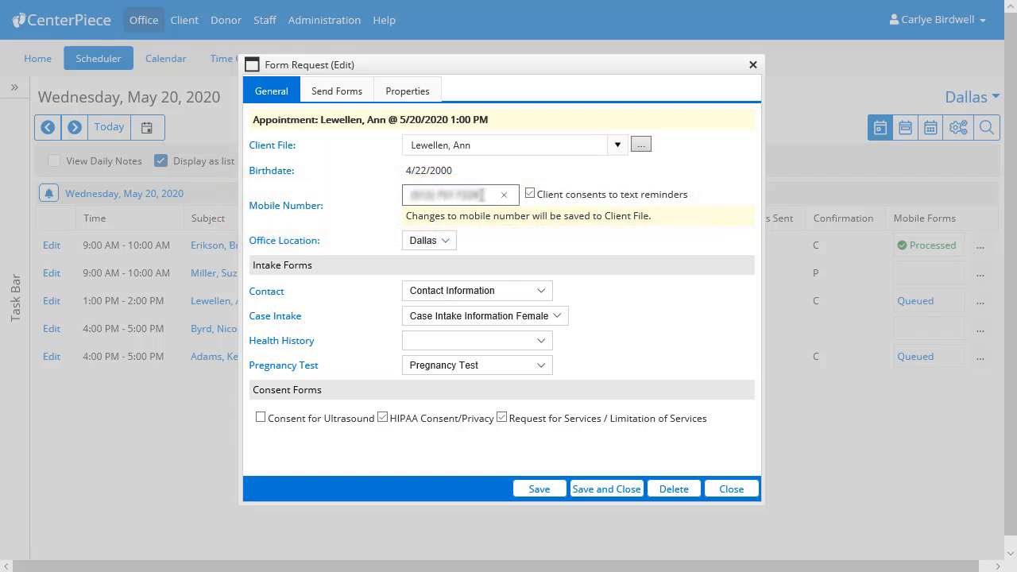
pyautogui.click(559, 491)
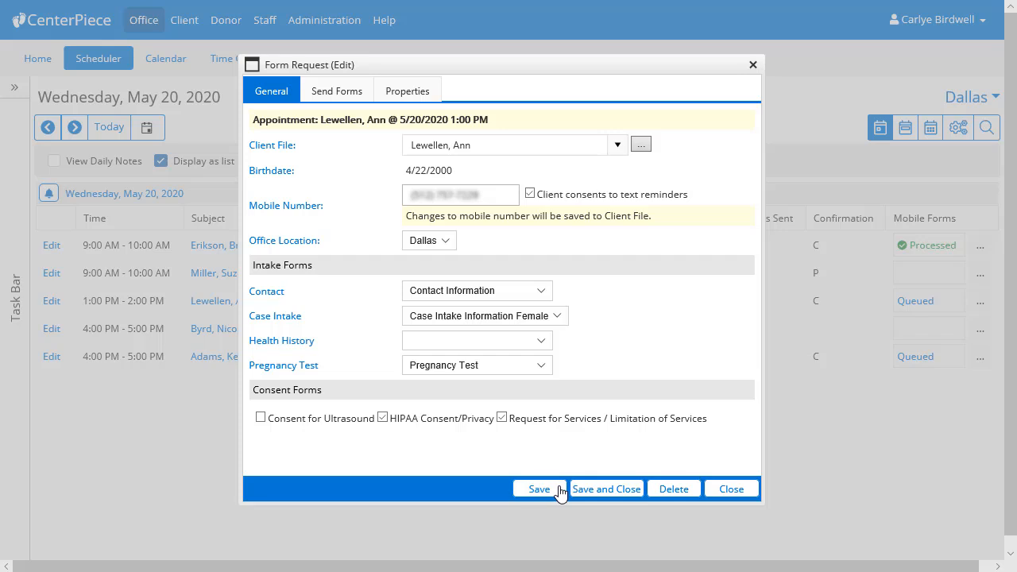
# Step: Send the form request to the client using the Default Form Request SMS template
pyautogui.click(351, 99)
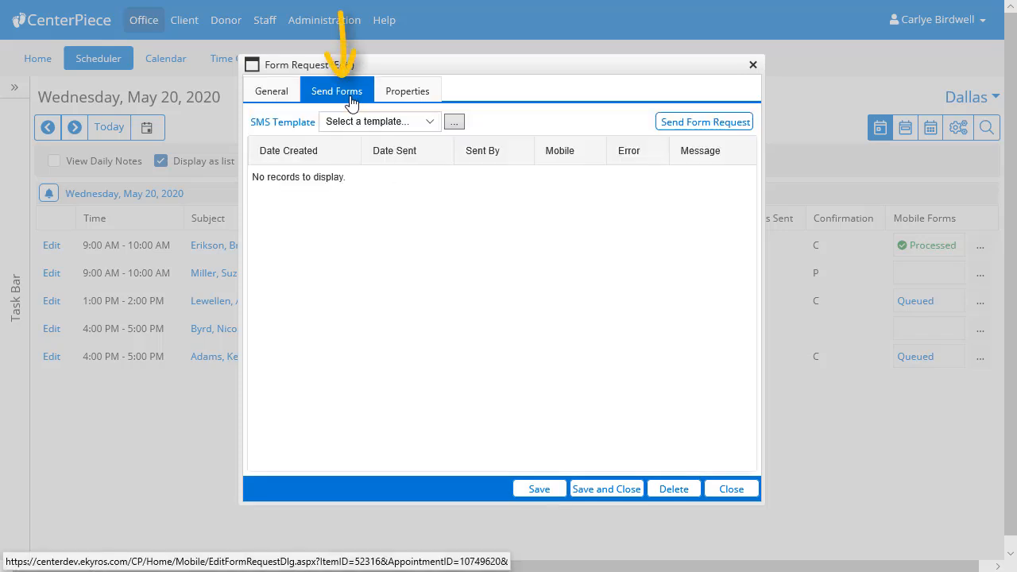
pyautogui.click(391, 122)
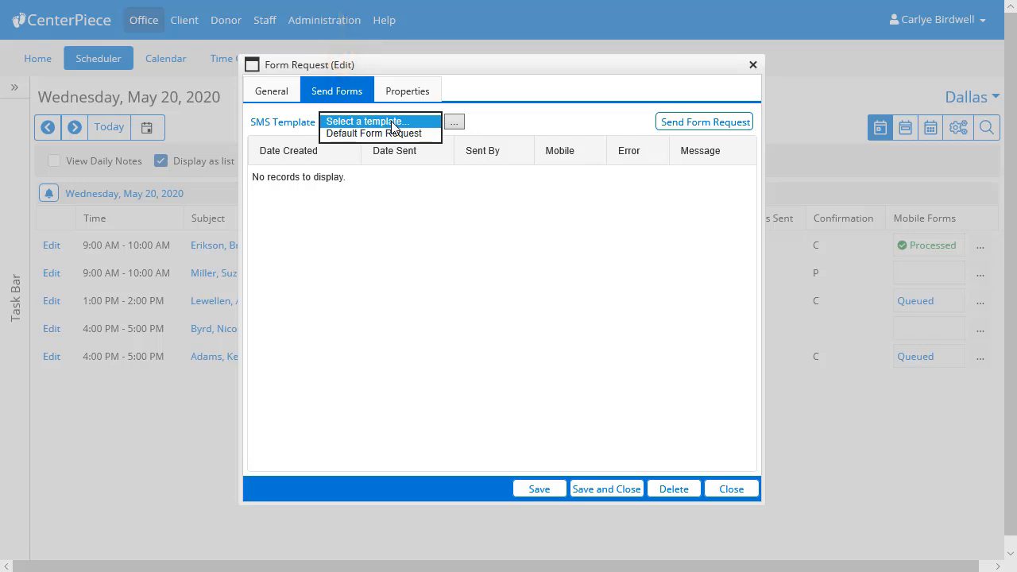
pyautogui.click(391, 133)
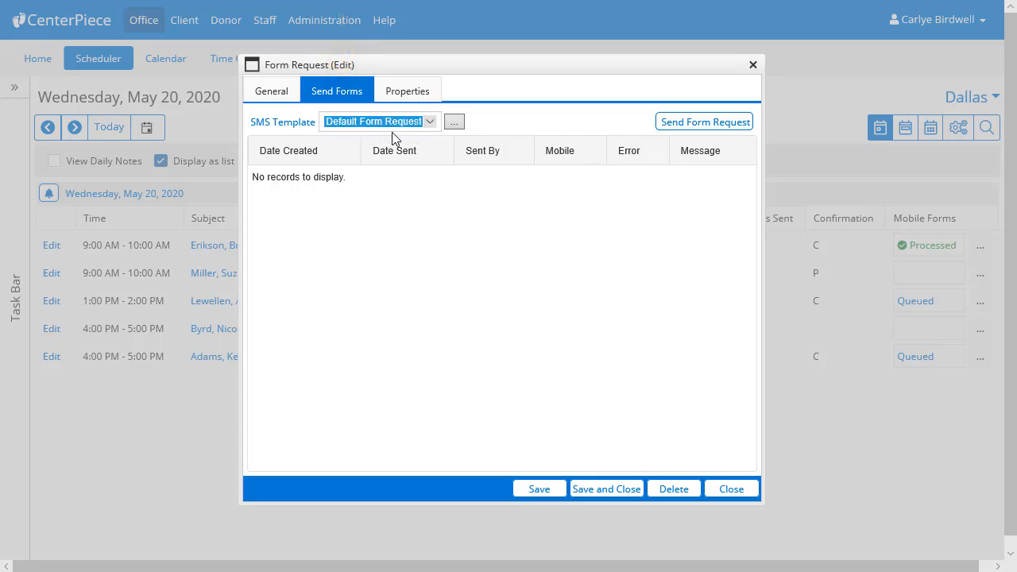
pyautogui.click(687, 125)
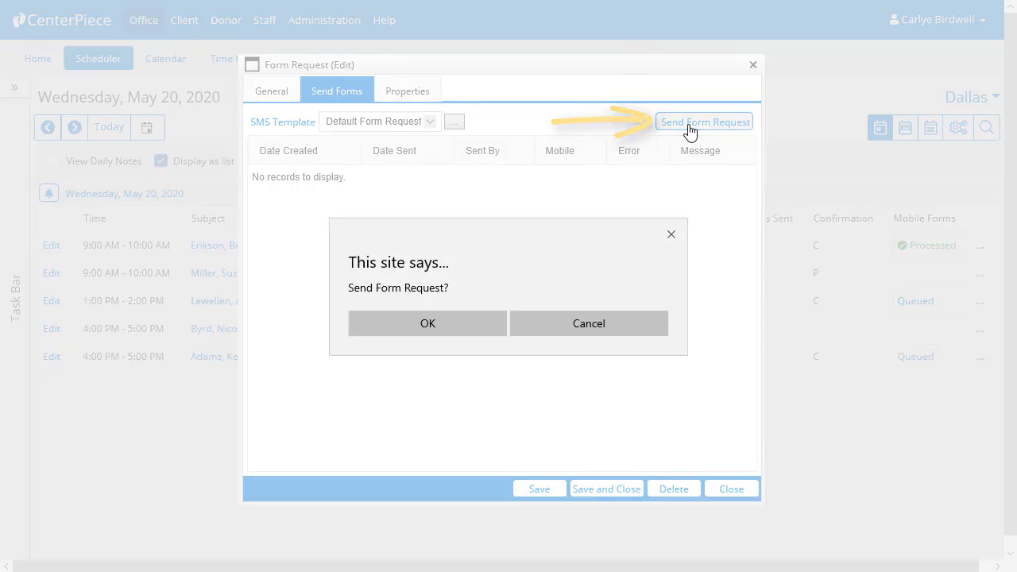
pyautogui.click(490, 321)
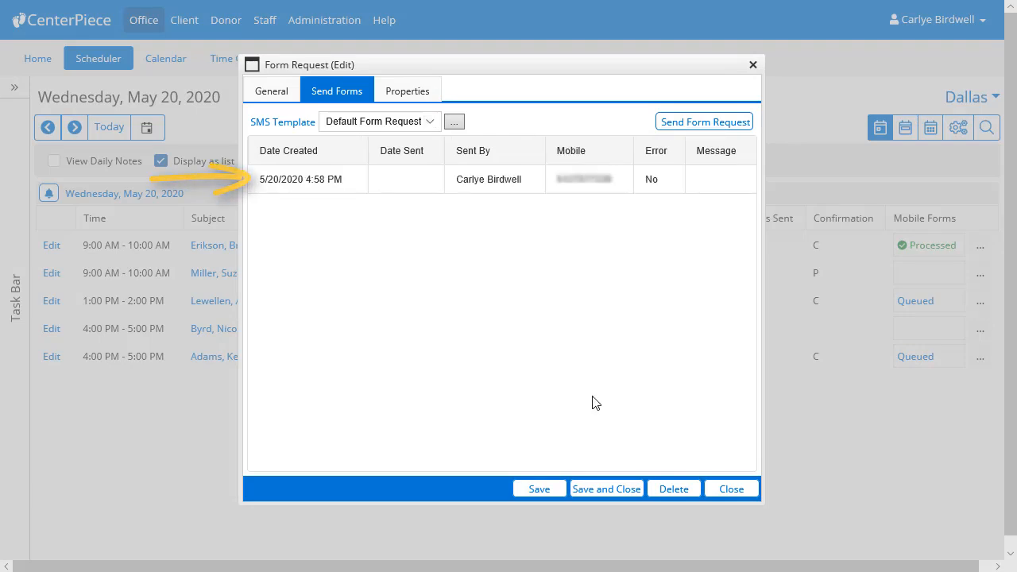
# Step: Close the form request and open the Mobile Intake link from the text message received on the phone
pyautogui.click(731, 489)
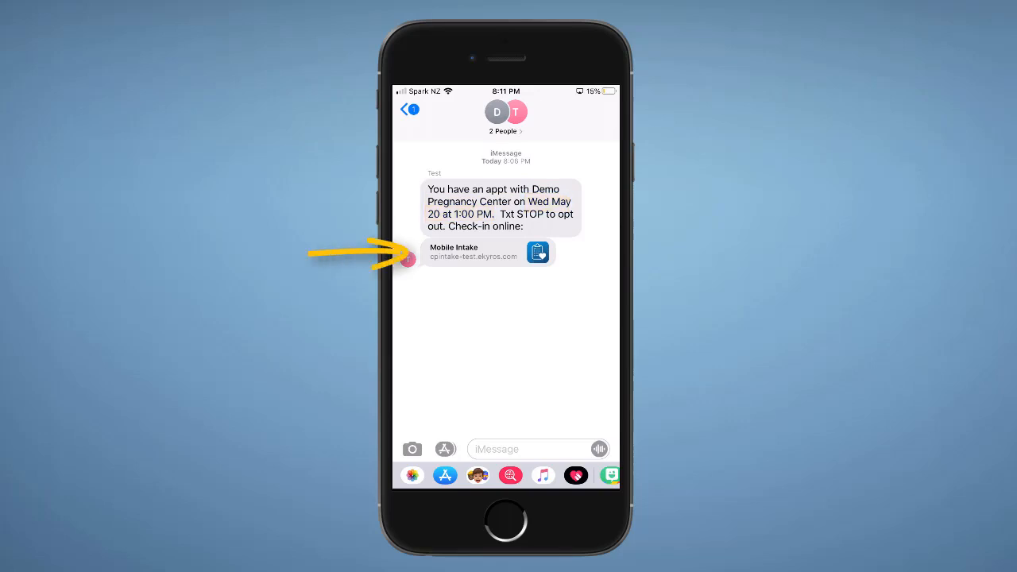
pyautogui.click(487, 252)
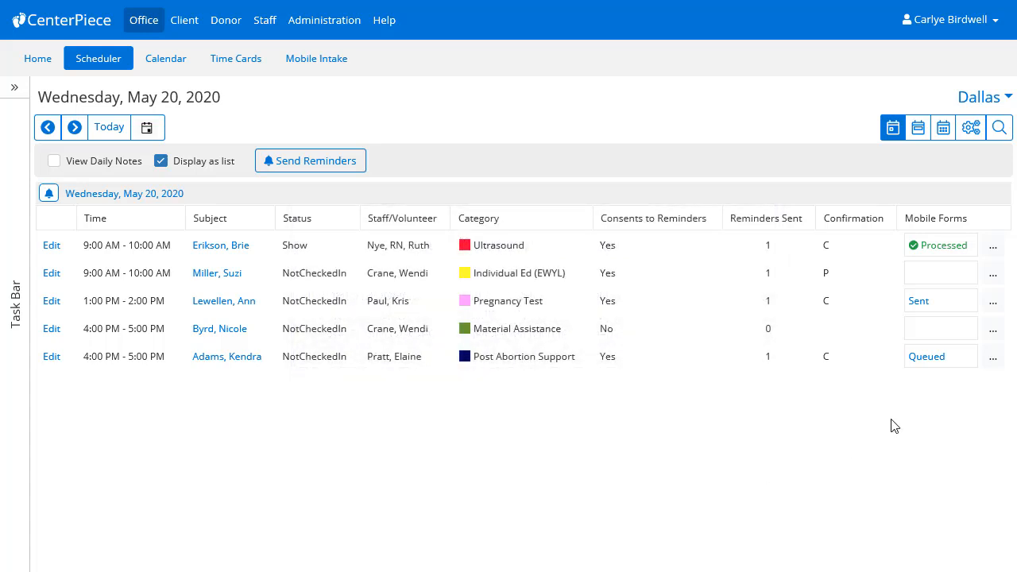
# Step: From the queued 4:00 PM Post Abortion Support form request, add a form request SMS template named "Too Long Template"
pyautogui.click(923, 359)
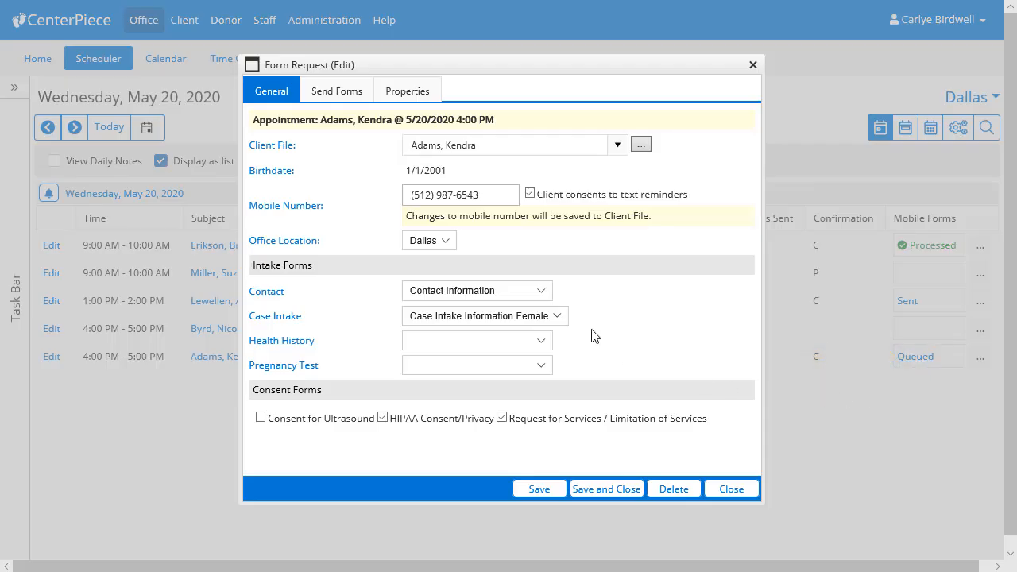
pyautogui.click(349, 102)
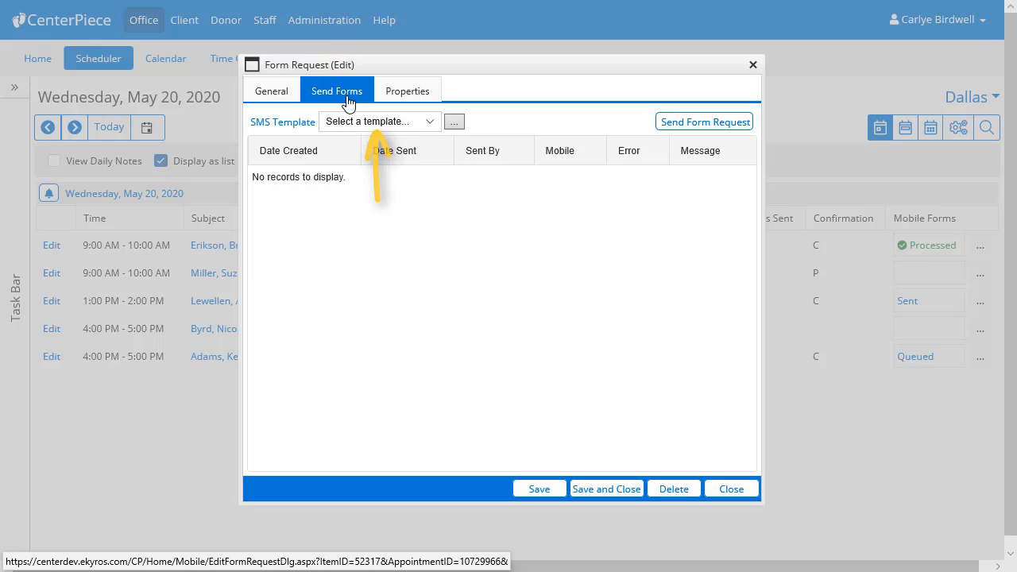
pyautogui.click(454, 121)
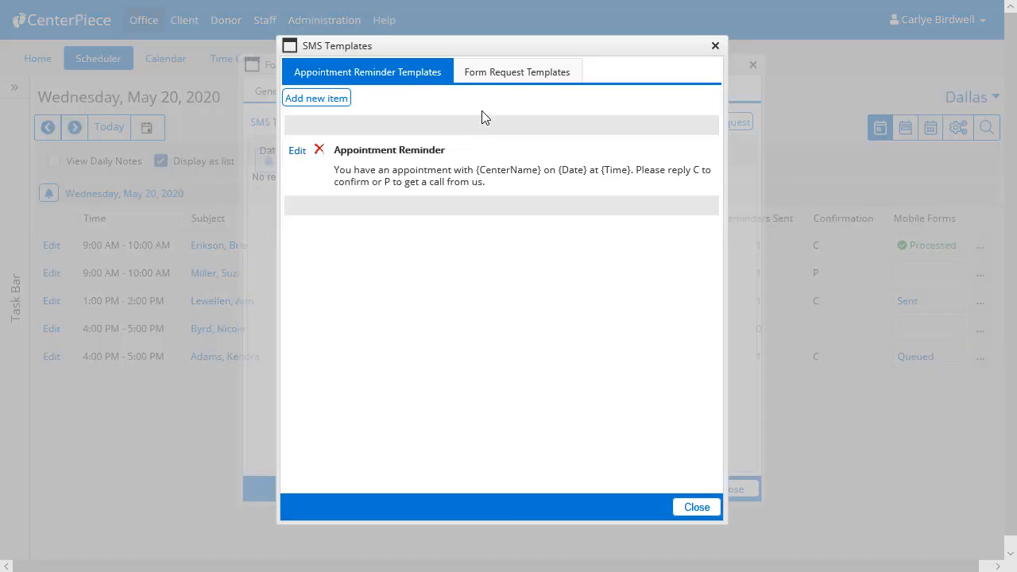
pyautogui.click(509, 79)
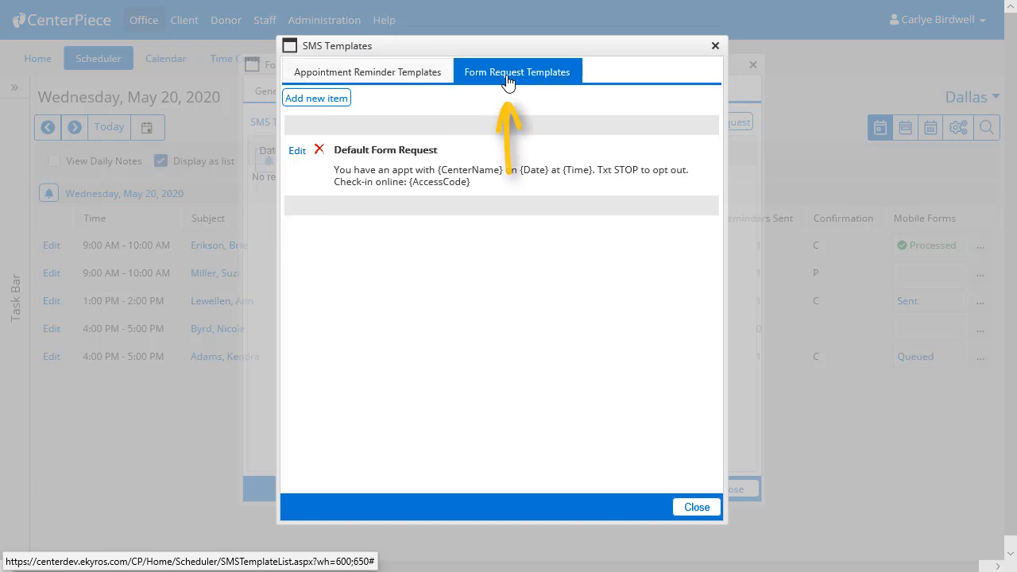
pyautogui.click(333, 99)
pyautogui.write('Too Long Template')
# Step: Insert "Hello! We wanted to remind you that you have an appointment with" before {CenterName} in the template body
pyautogui.click(360, 212)
pyautogui.write('Hello!  We wanted to remind you that you have an appo')
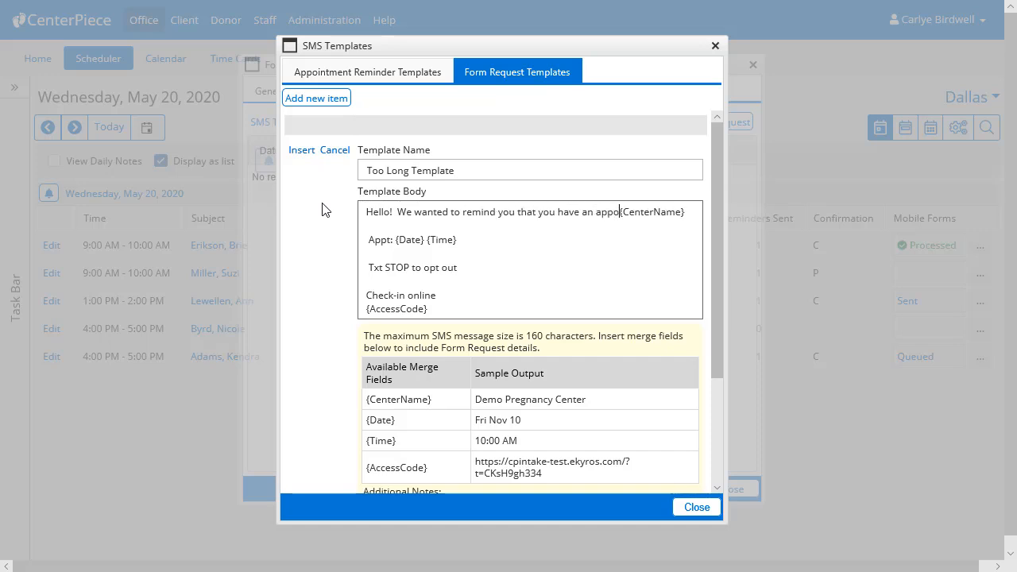
pyautogui.write('intment with')
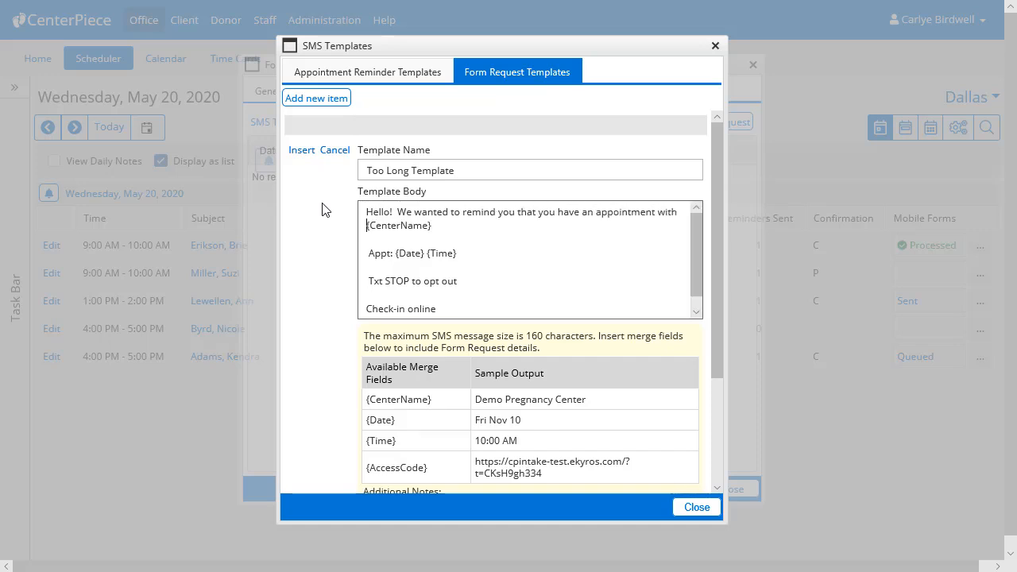
# Step: Remove the gap and "Appt:" after {CenterName} so the text continues "{CenterName} on {Date} at {Time}"
pyautogui.moveTo(394, 253); pyautogui.dragTo(371, 236)
pyautogui.press('BackSpace')
# Step: Bring the opt-out text up behind {Time} and punctuate it as "{Time}. Txt STOP to opt out."
pyautogui.press('BackSpace')
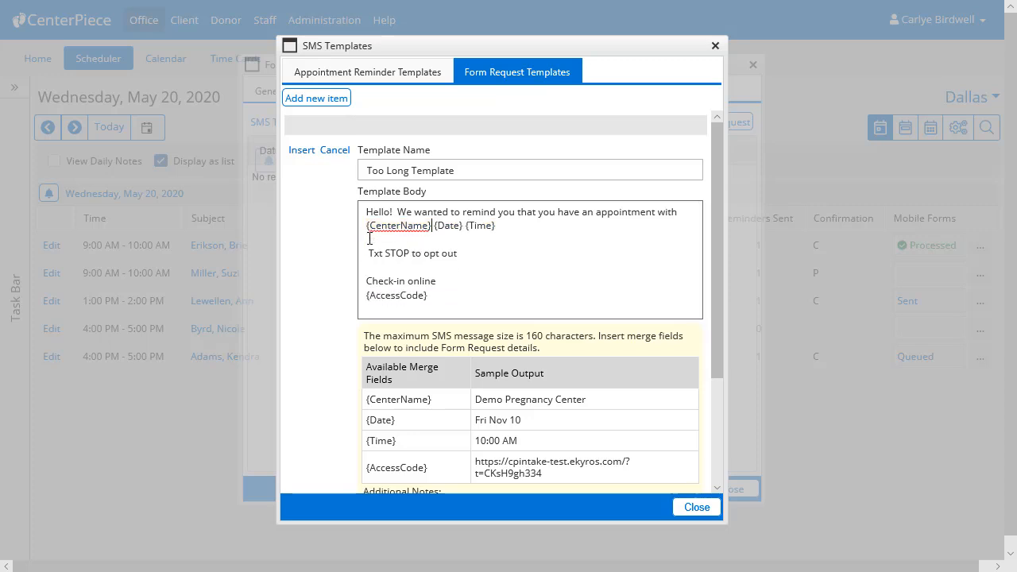
pyautogui.write('on')
pyautogui.press('Right')
pyautogui.press('Right')
pyautogui.press('Right')
pyautogui.press('Right')
pyautogui.write('at')
pyautogui.press('Right')
pyautogui.click(532, 227)
pyautogui.click(368, 253)
# Step: Remove the blank line above the check-in text and join the last two lines as "Check-in online: {AccessCode}"
pyautogui.press('BackSpace')
pyautogui.press('BackSpace')
pyautogui.press('BackSpace')
pyautogui.write('.')
pyautogui.click(617, 226)
pyautogui.write('.')
pyautogui.click(370, 251)
pyautogui.press('BackSpace')
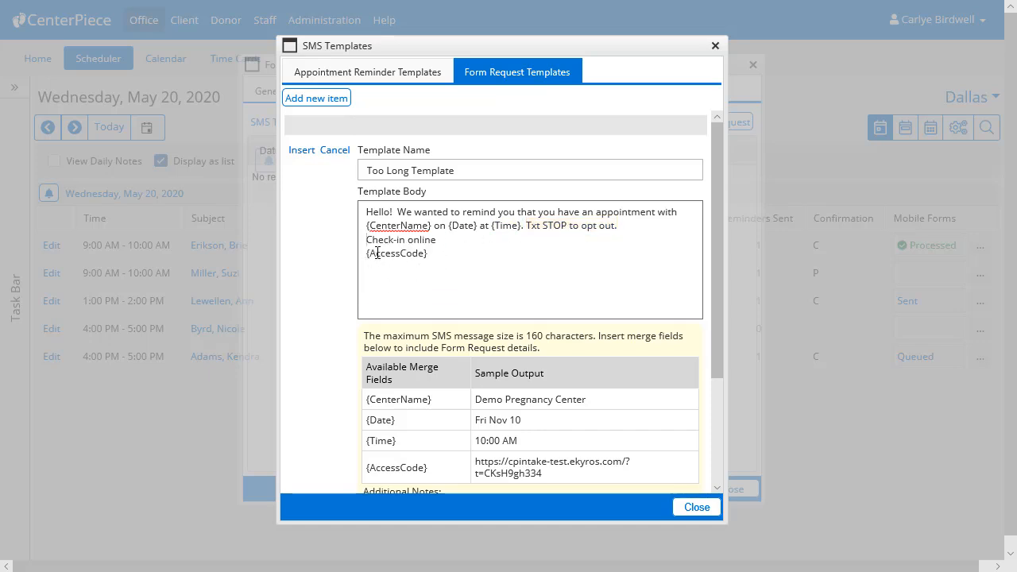
pyautogui.press('Down')
pyautogui.press('BackSpace')
pyautogui.write(': {AccessCode')
# Step: Save the Too Long Template and check that the form request offers it as an SMS template
pyautogui.click(300, 153)
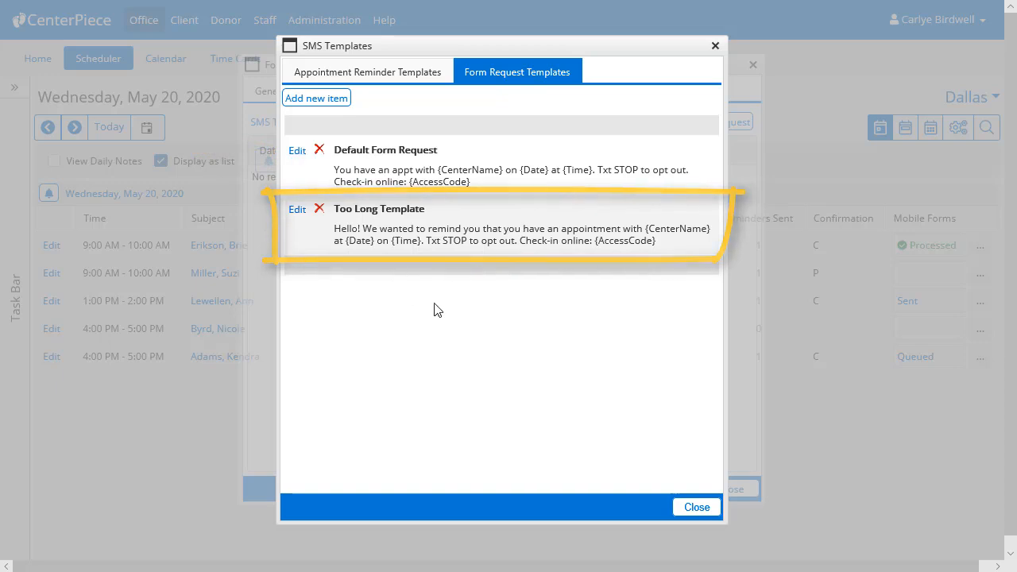
pyautogui.click(692, 506)
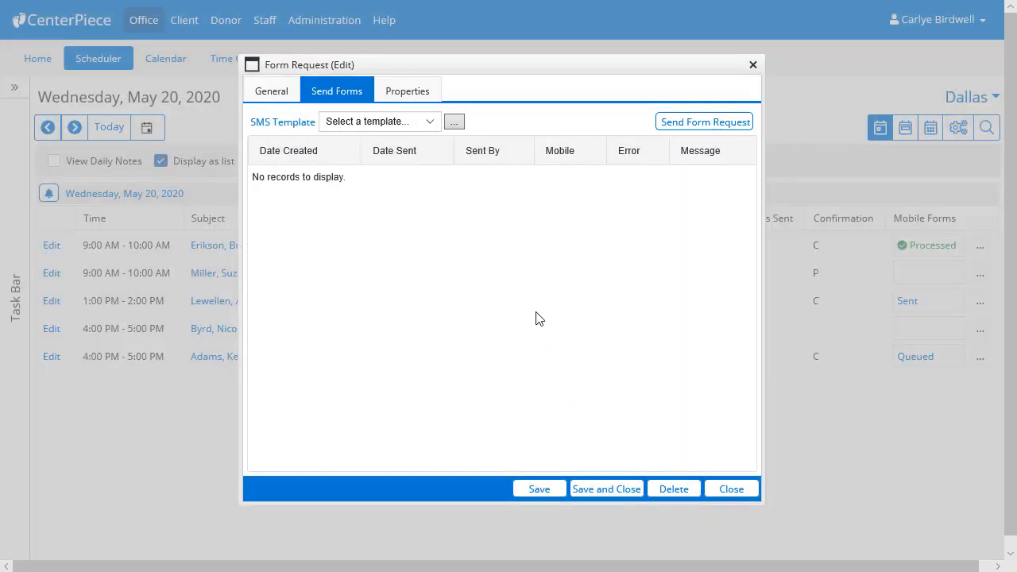
pyautogui.click(430, 122)
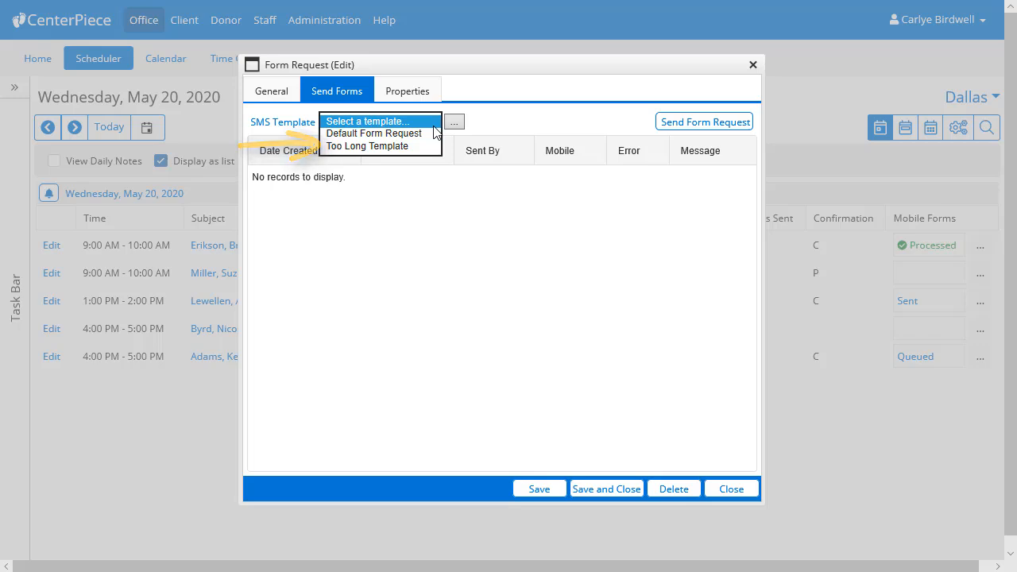
pyautogui.click(416, 268)
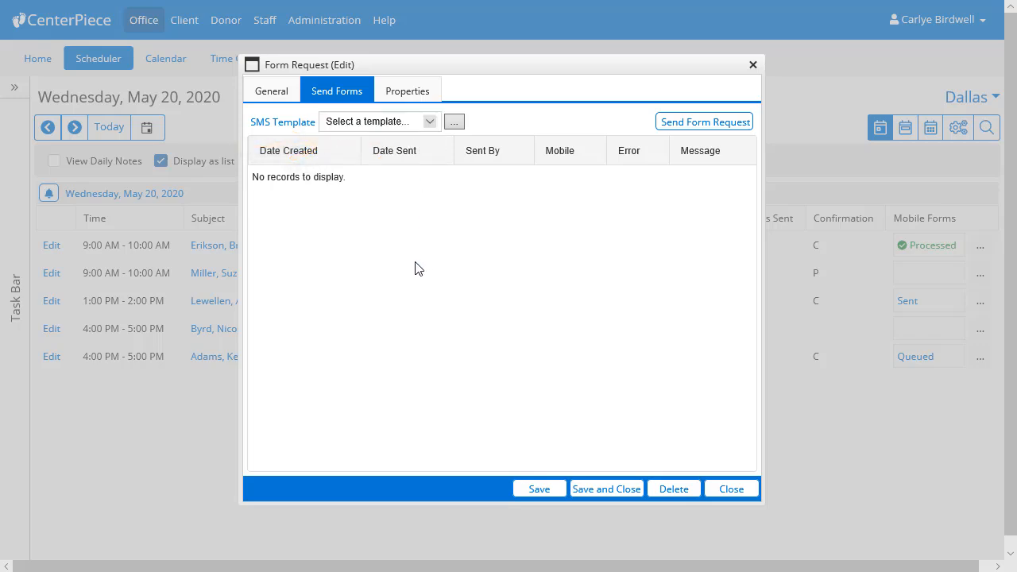
# Step: Replace the client's mobile number in the 4:00 PM form request's general details and save the request
pyautogui.click(255, 101)
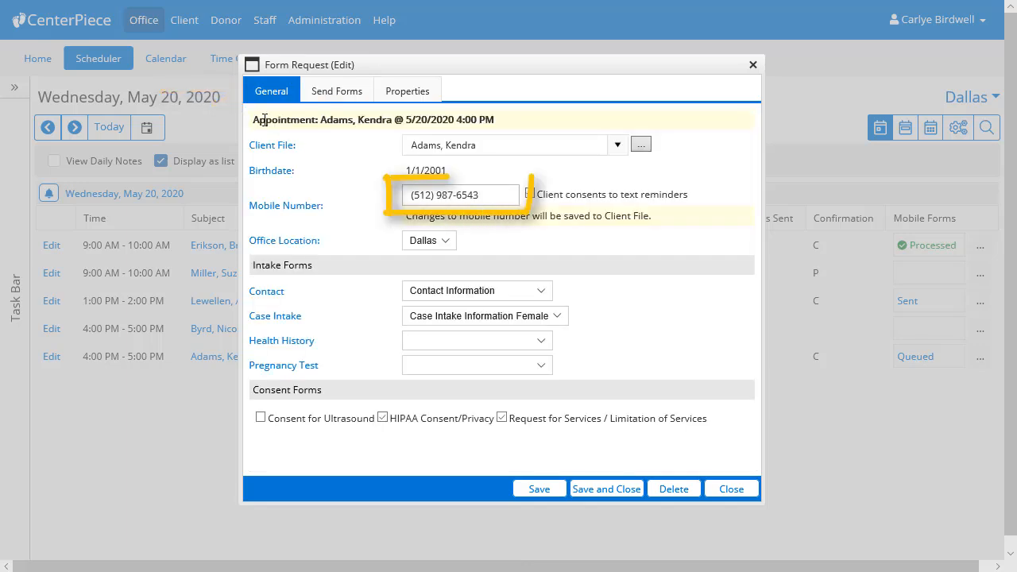
pyautogui.tripleClick(486, 194)
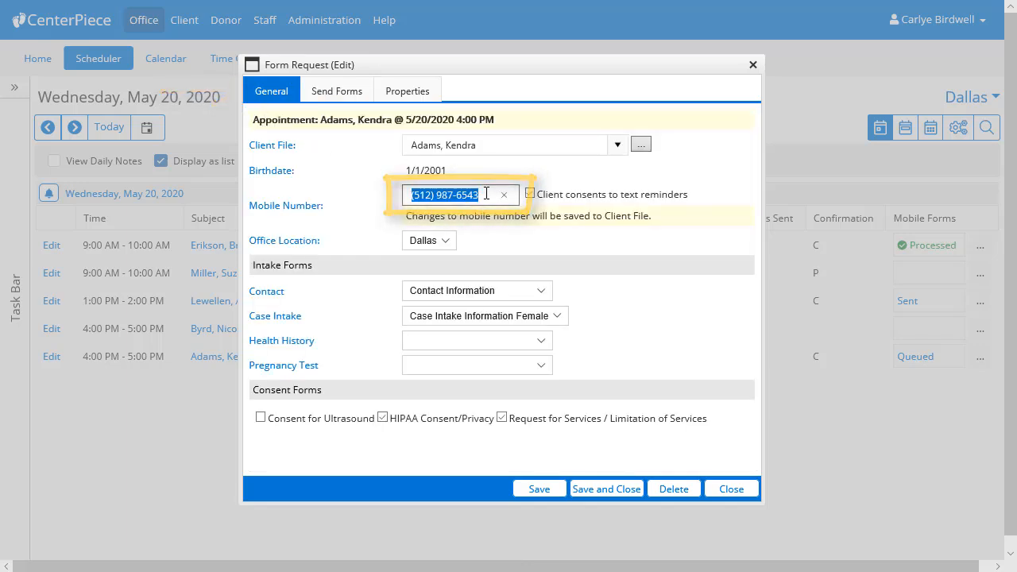
pyautogui.write('512???????')
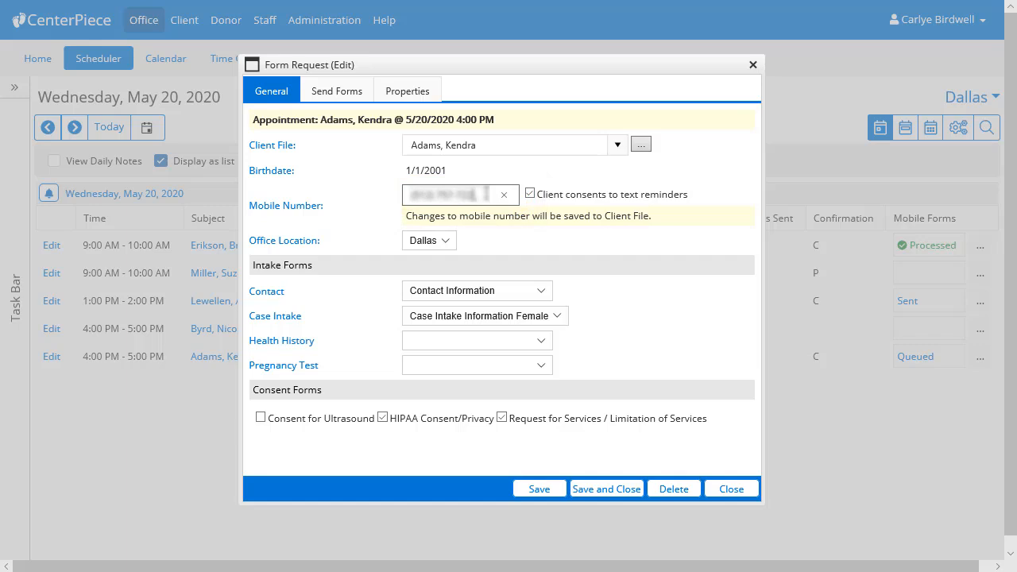
pyautogui.click(538, 489)
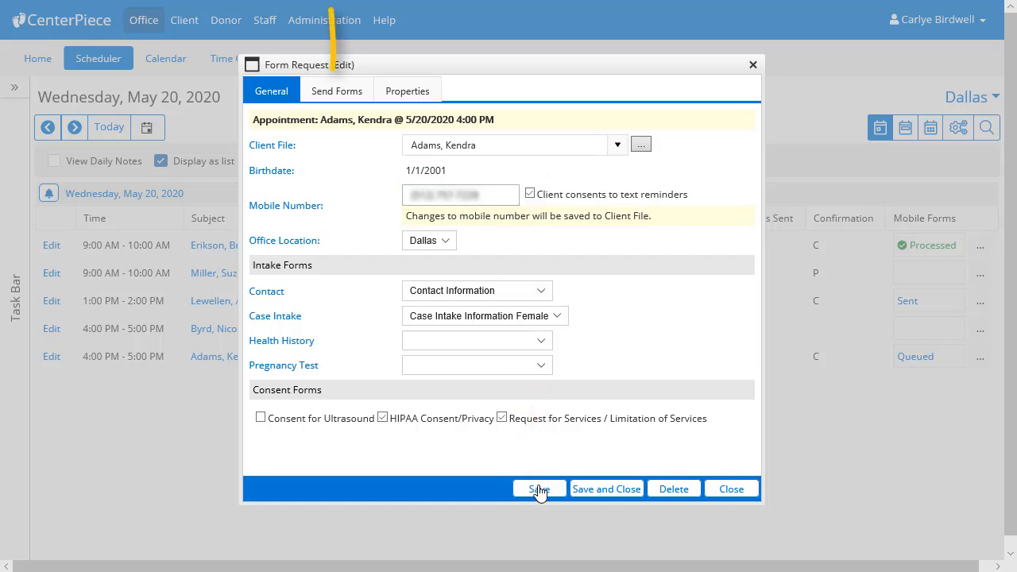
# Step: Send the form request to the client using the Too Long Template and close the request
pyautogui.click(352, 94)
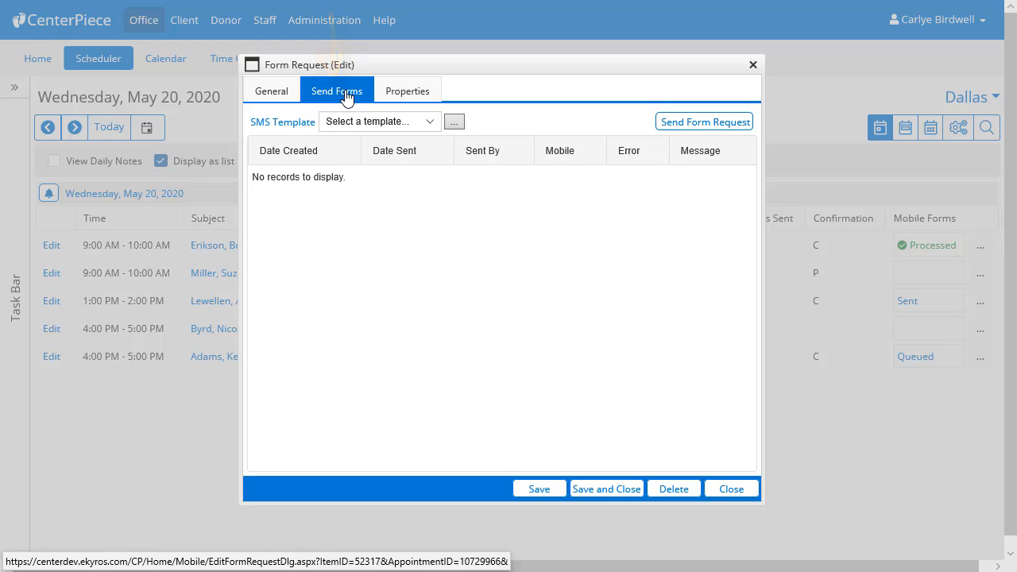
pyautogui.click(373, 121)
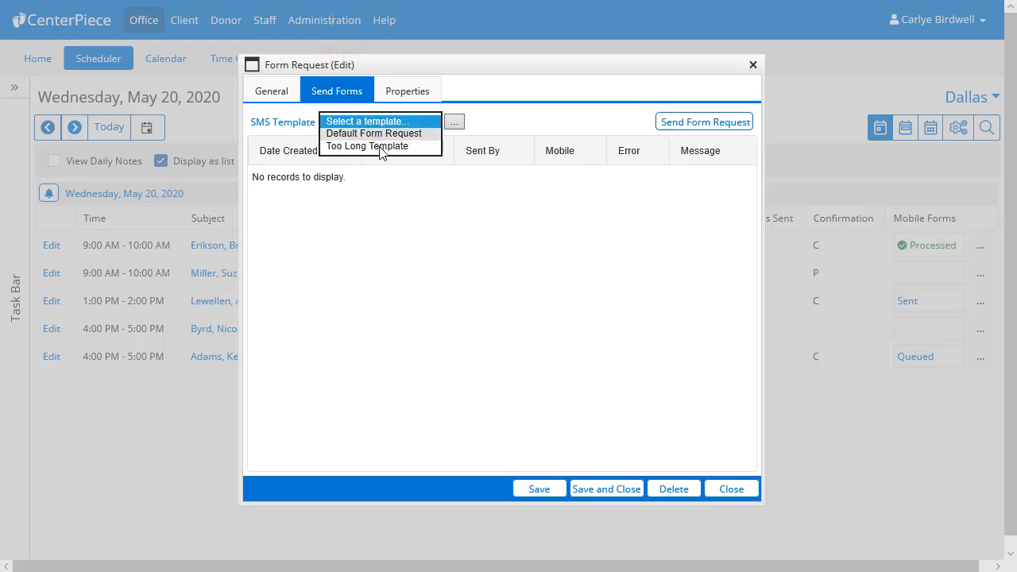
pyautogui.click(380, 146)
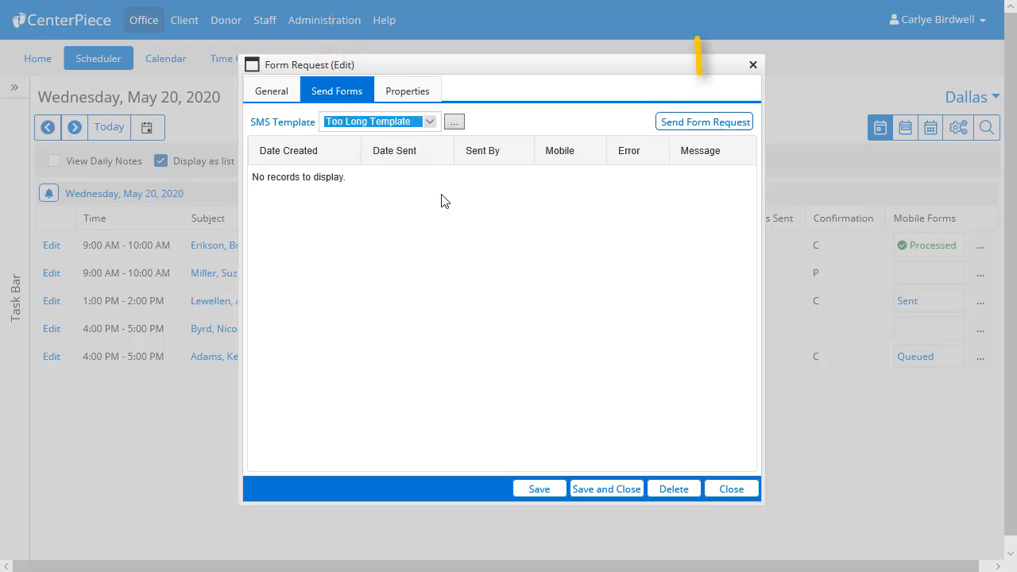
pyautogui.click(681, 129)
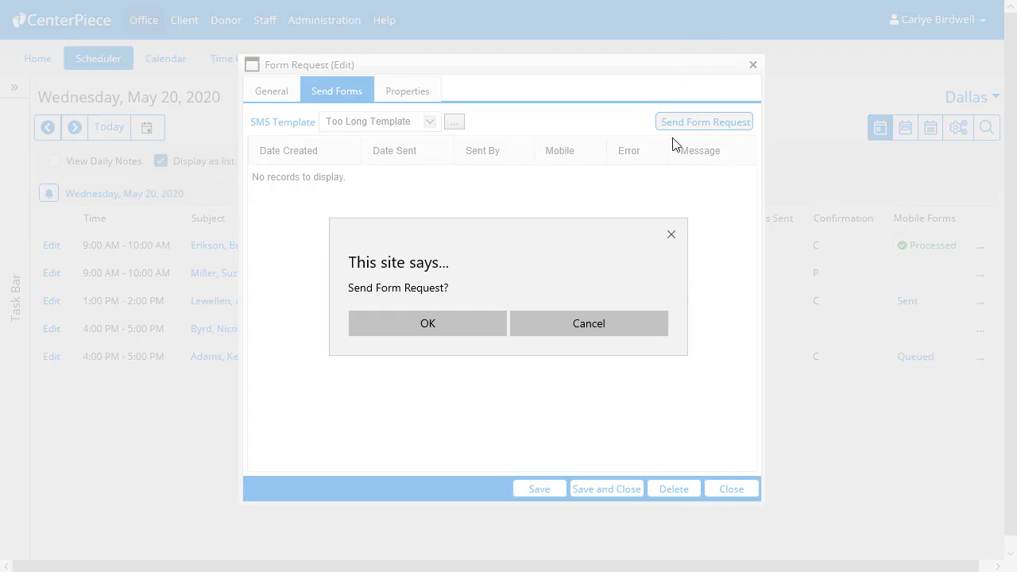
pyautogui.click(486, 322)
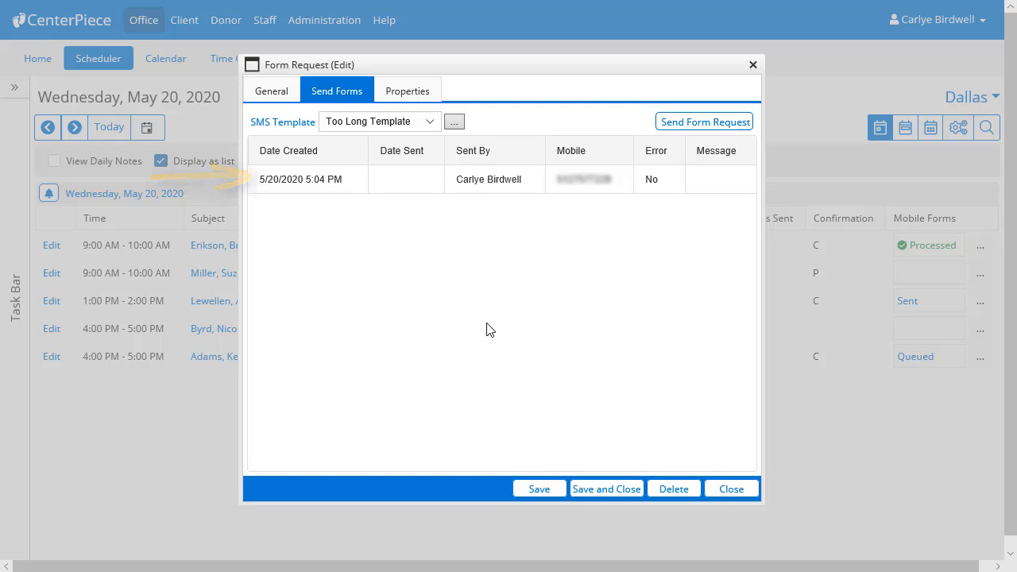
pyautogui.click(730, 489)
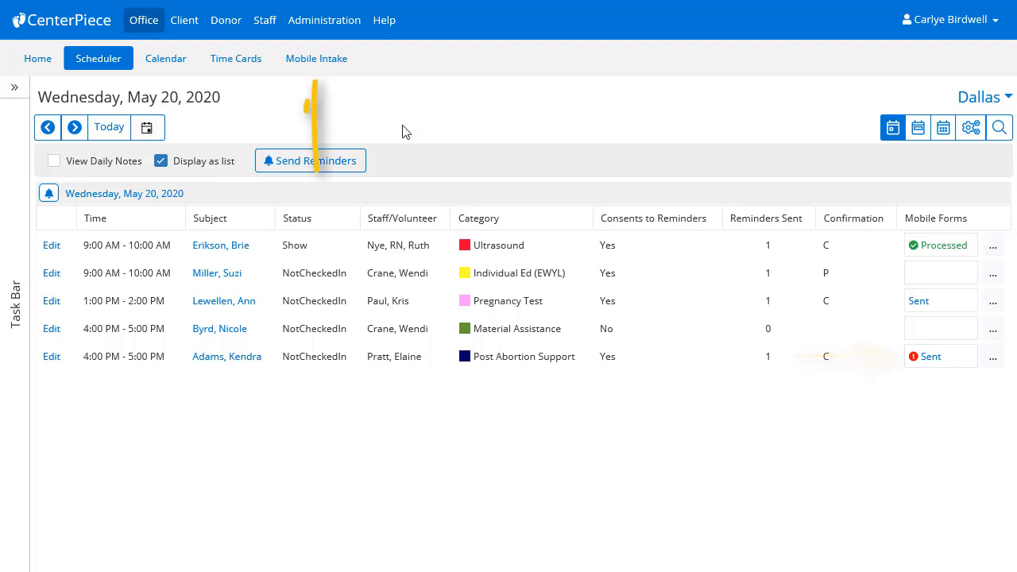
# Step: Check the 4:00 PM request's status in Mobile Intake and read the full send message in its form request
pyautogui.click(334, 68)
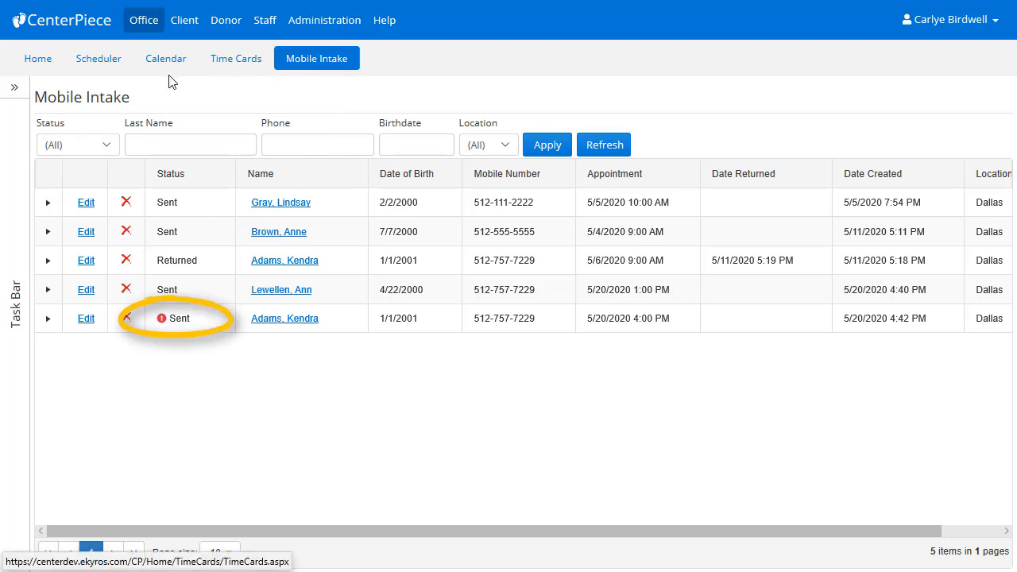
pyautogui.click(99, 61)
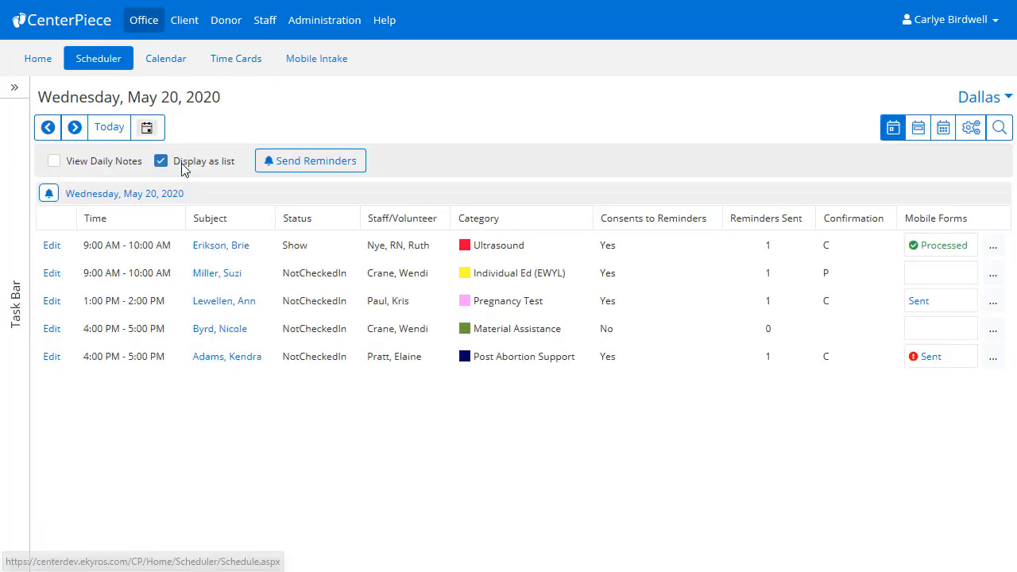
pyautogui.click(931, 359)
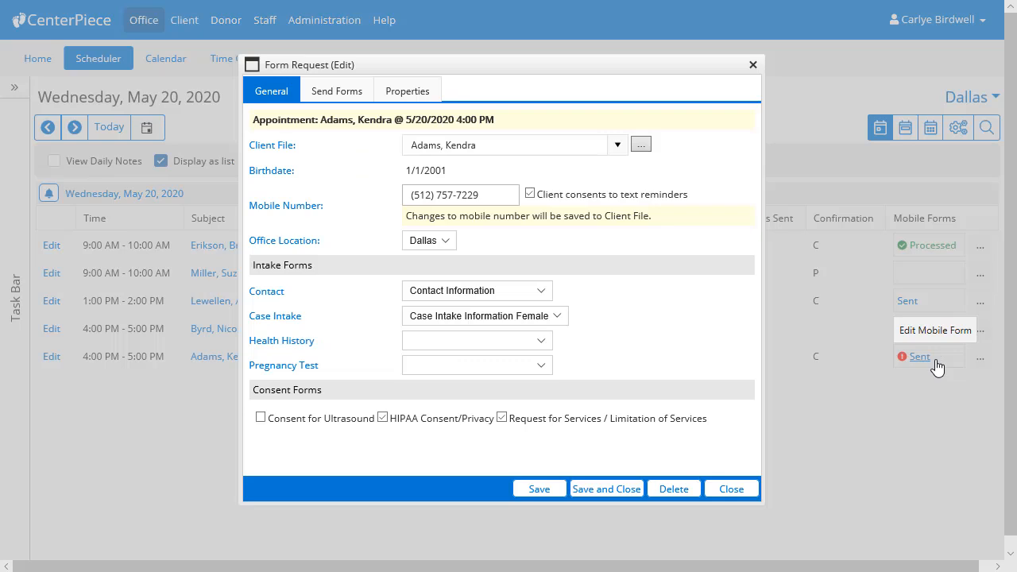
pyautogui.click(339, 93)
pyautogui.moveTo(456, 468); pyautogui.dragTo(649, 488)
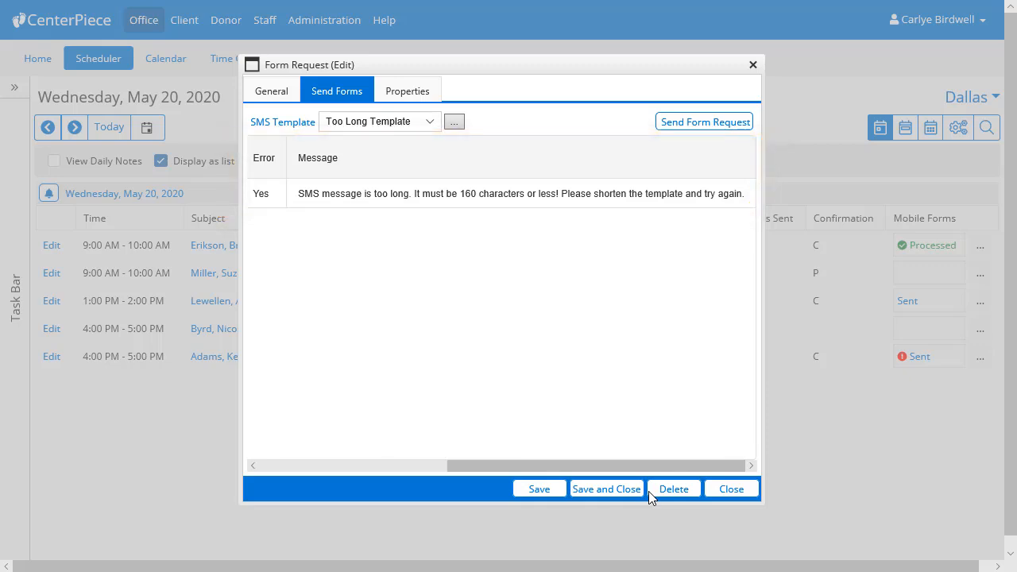
# Step: Shorten the opening of the Too Long Template's body to "You have an appt with" before {CenterName}
pyautogui.click(451, 122)
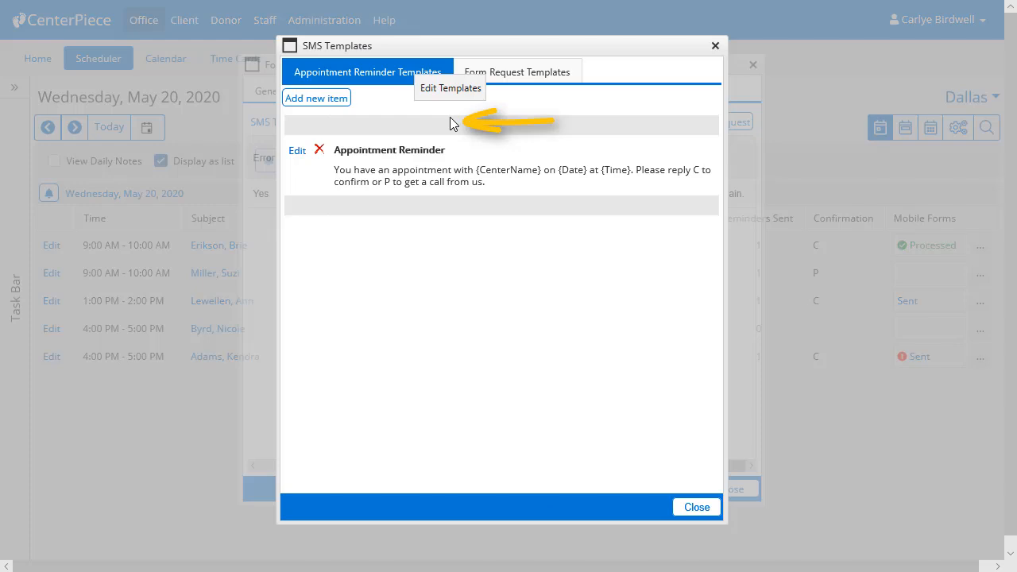
pyautogui.click(521, 77)
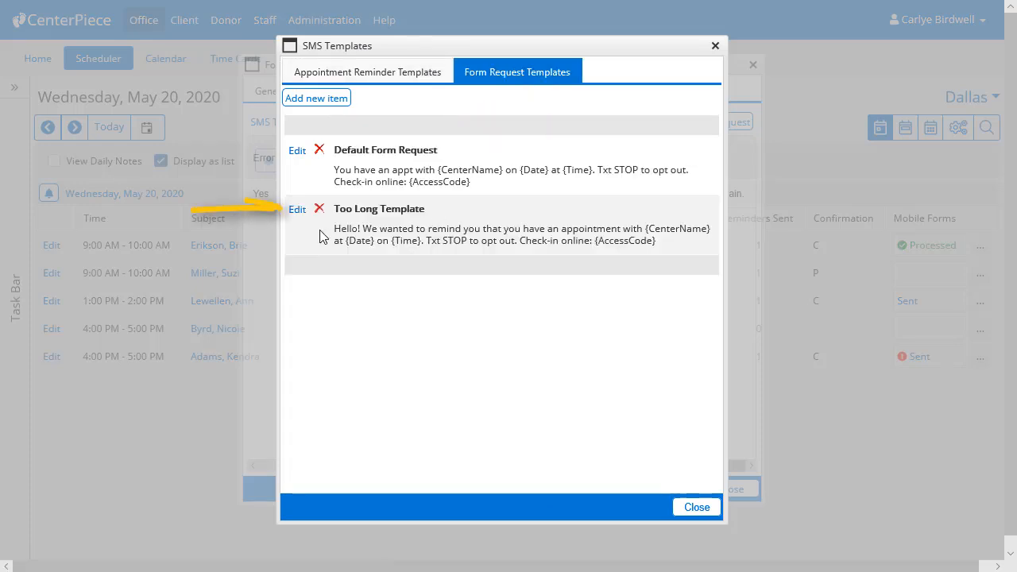
pyautogui.click(296, 211)
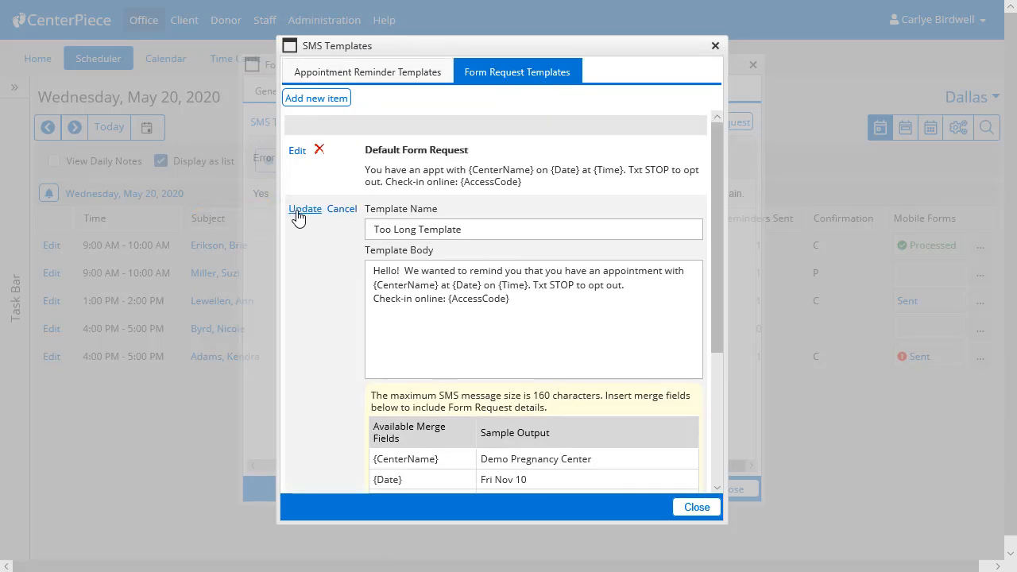
pyautogui.moveTo(664, 271); pyautogui.dragTo(374, 271)
pyautogui.write('You have an appt')
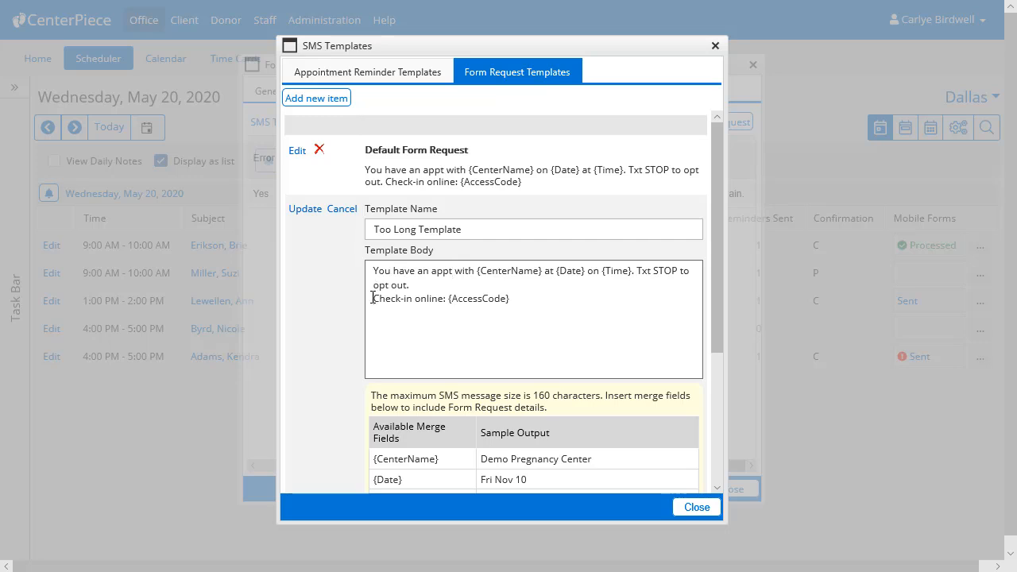
# Step: Continue "Check-in online: {AccessCode}" directly after "opt out.", save the template and return to the form request
pyautogui.click(372, 298)
pyautogui.press('BackSpace')
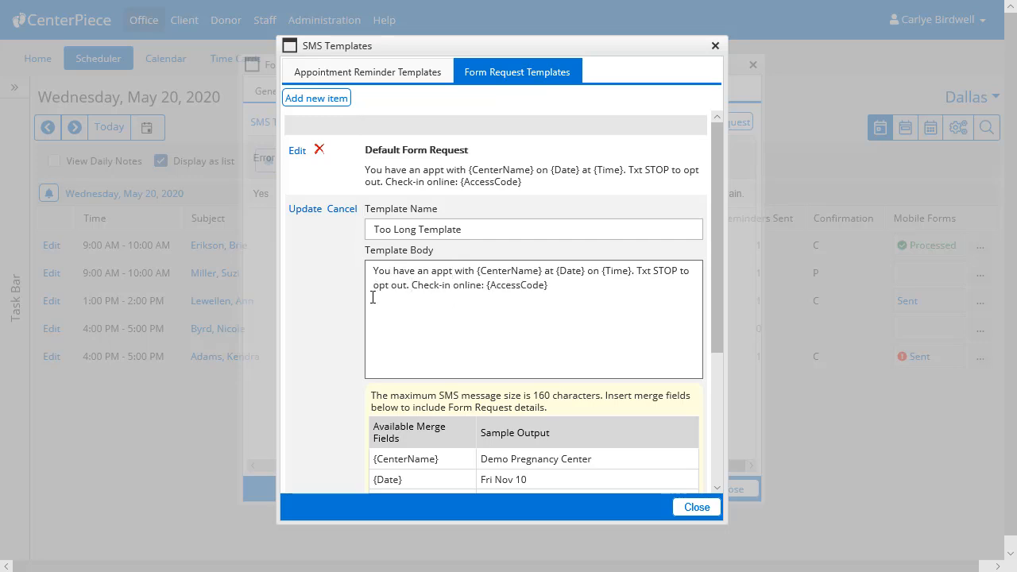
pyautogui.click(298, 210)
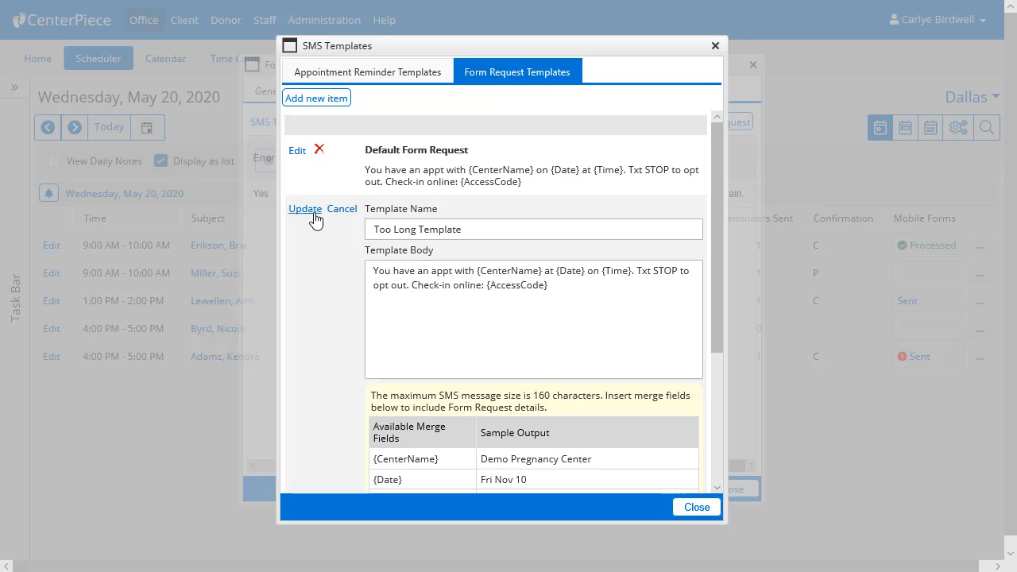
pyautogui.click(697, 507)
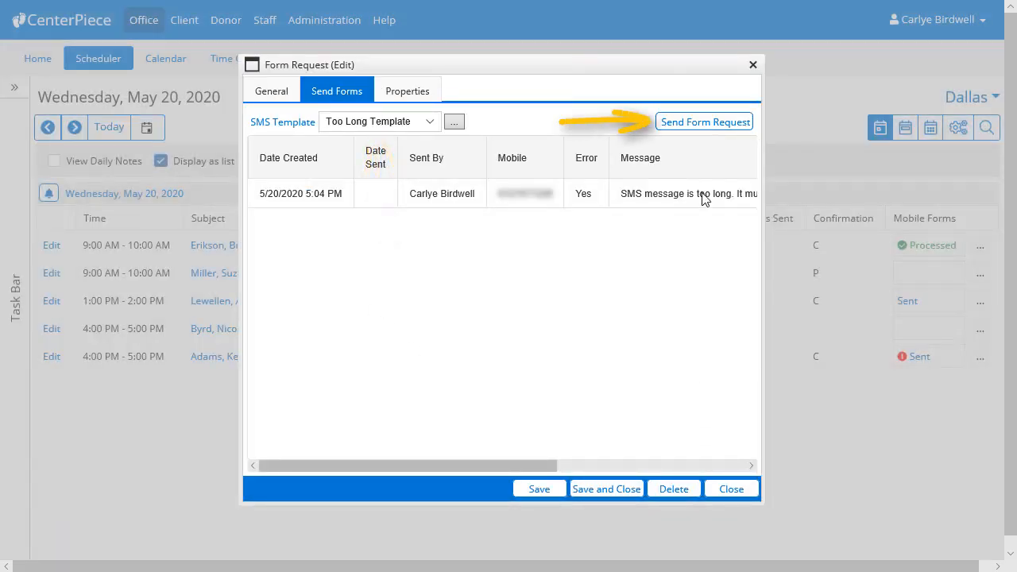
# Step: Resend the form request to the client with the shortened Too Long Template, confirm the sending and close the request
pyautogui.click(703, 123)
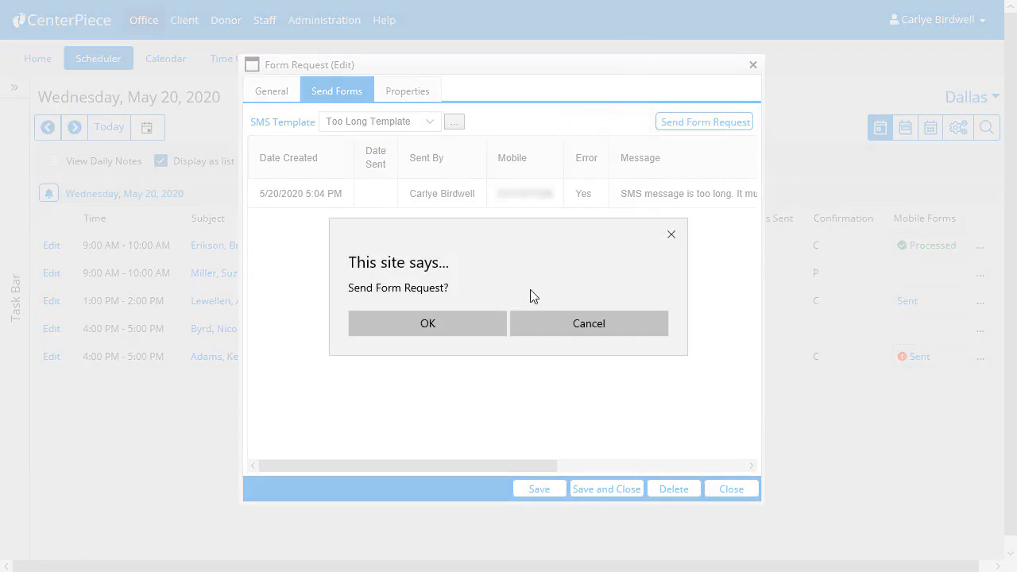
pyautogui.click(495, 324)
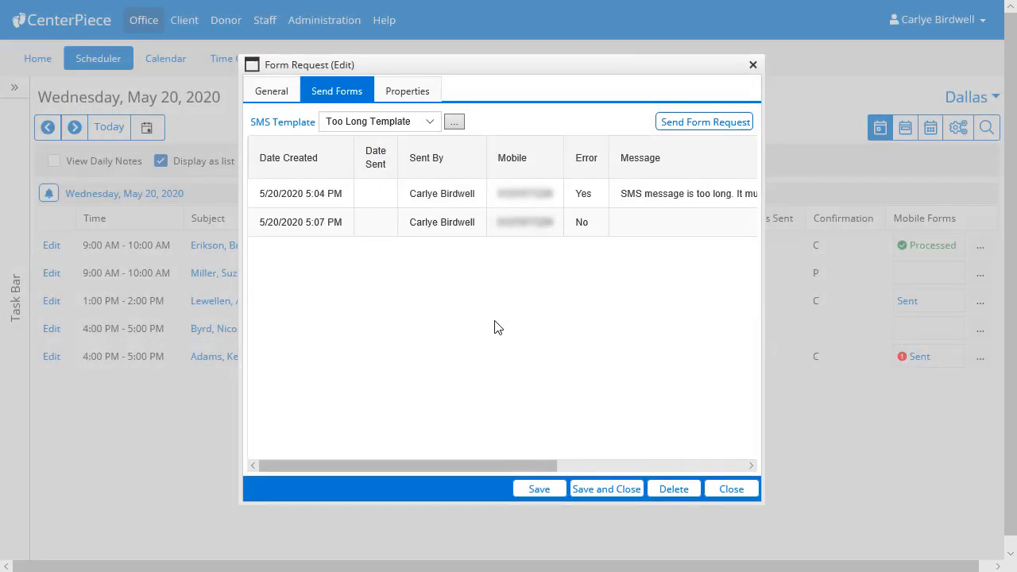
pyautogui.click(722, 493)
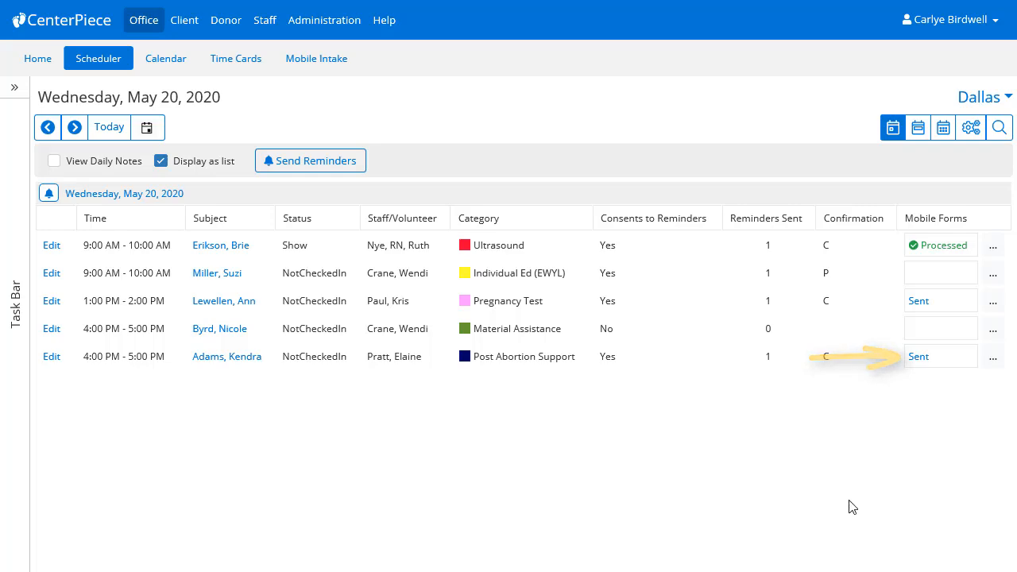
# Step: Reopen the sent mobile form request of the 4:00 PM Post Abortion Support appointment, check its send history and close it
pyautogui.click(918, 356)
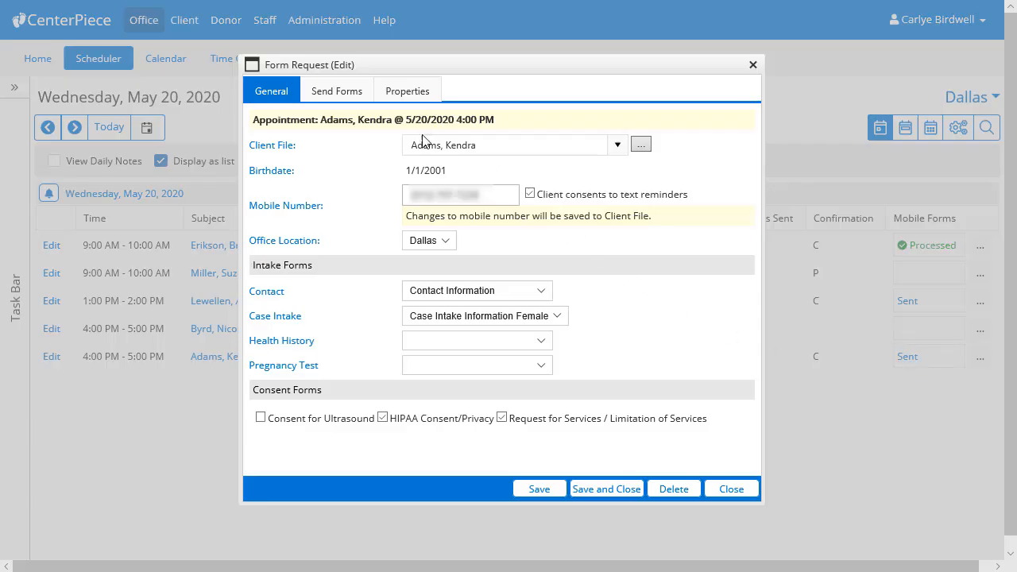
pyautogui.click(361, 95)
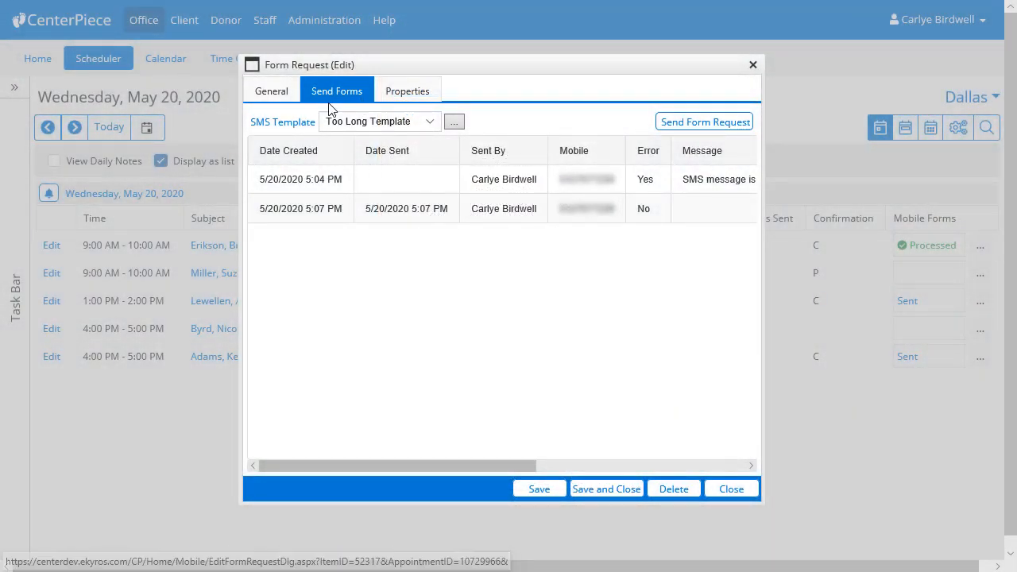
pyautogui.click(285, 105)
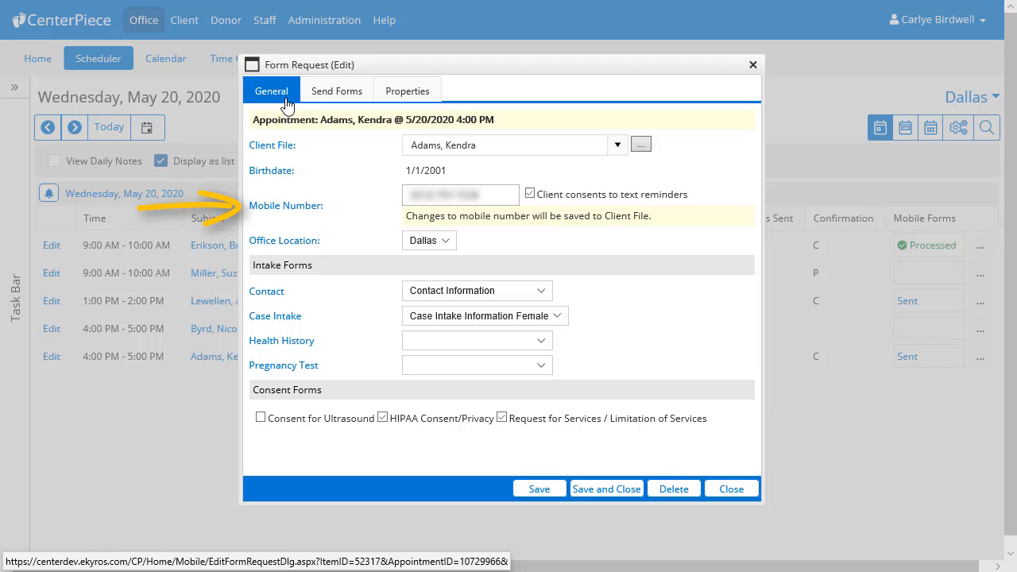
pyautogui.click(729, 488)
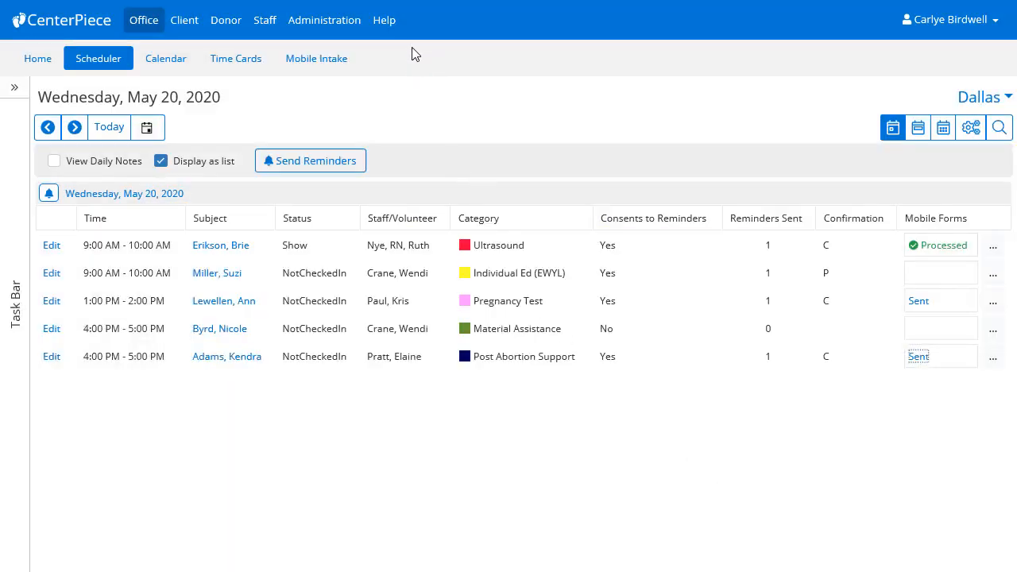
# Step: Open the CenterPiece User Guide to consult the topic on managing SMS forms request templates
pyautogui.click(385, 20)
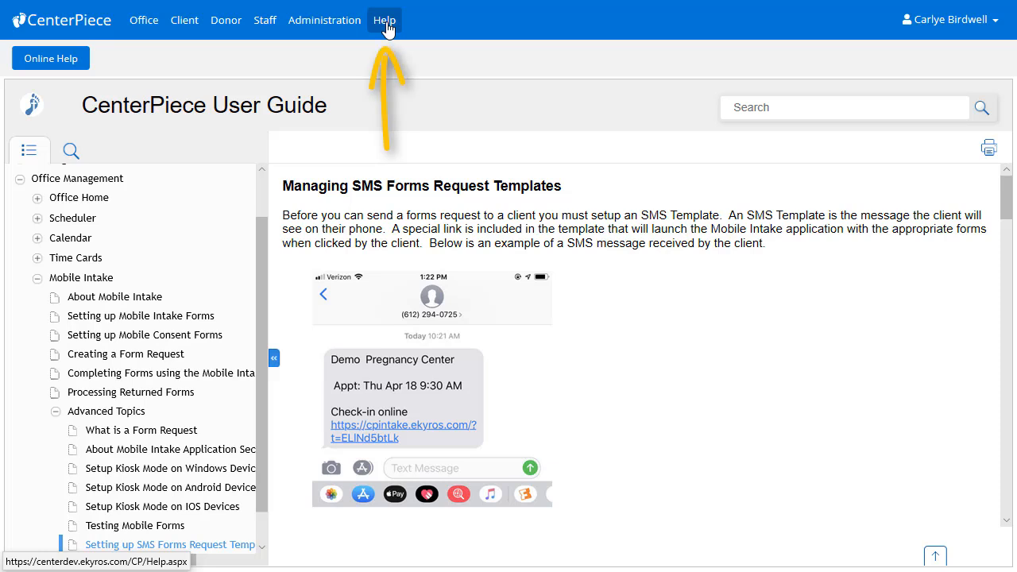